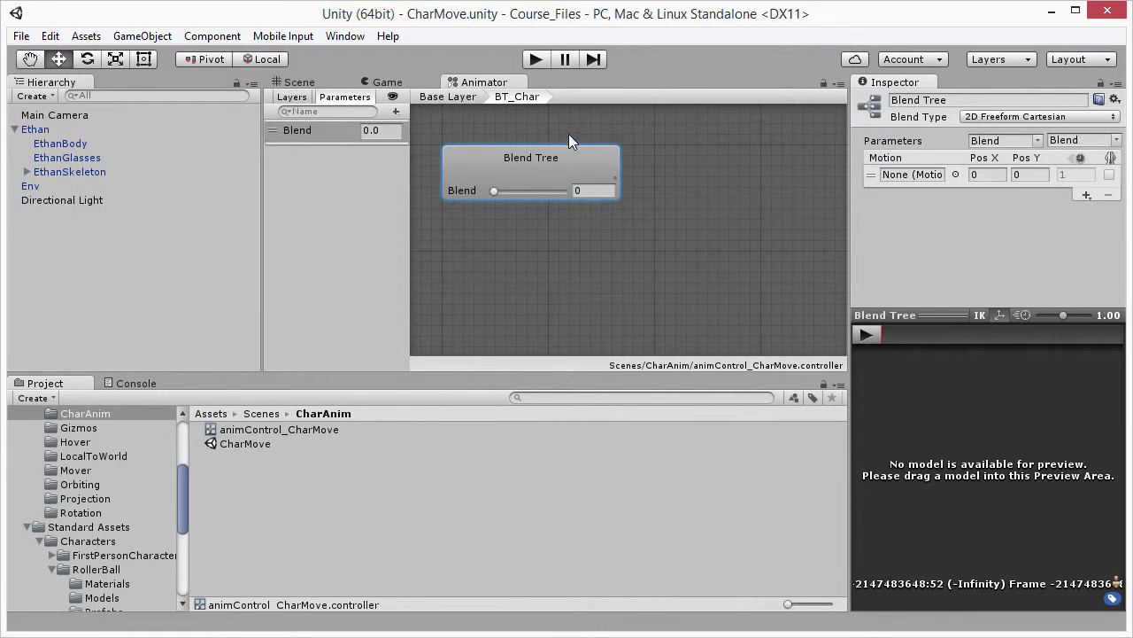
Step: Rename the Blend animator parameter to Horizontal
middle_click_drag(591, 282, 627, 283)
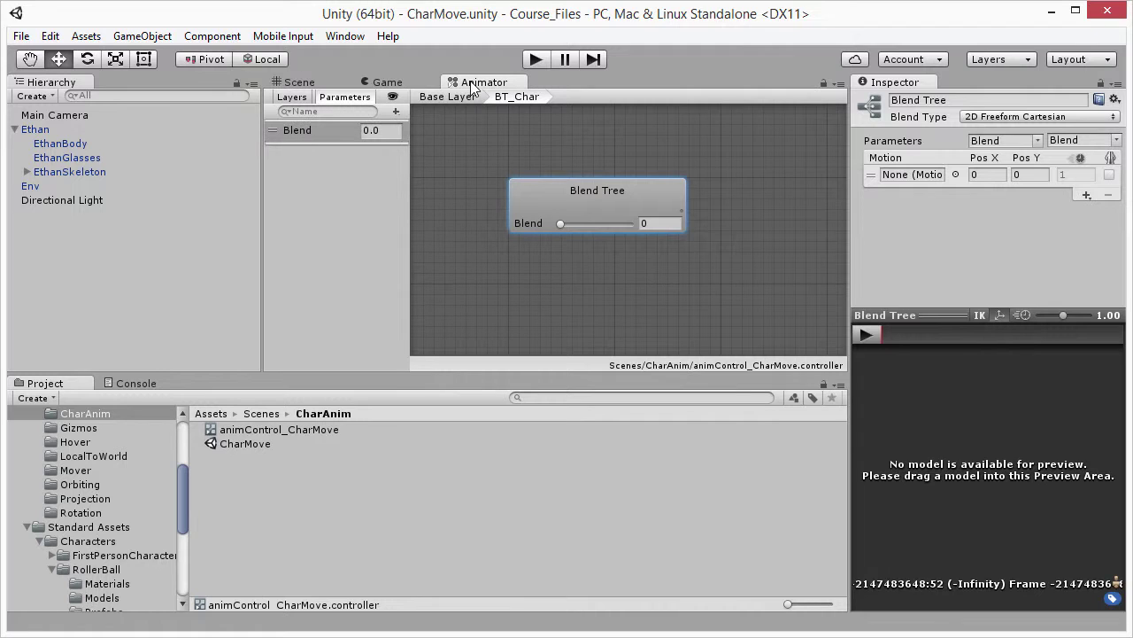
left_click(307, 132)
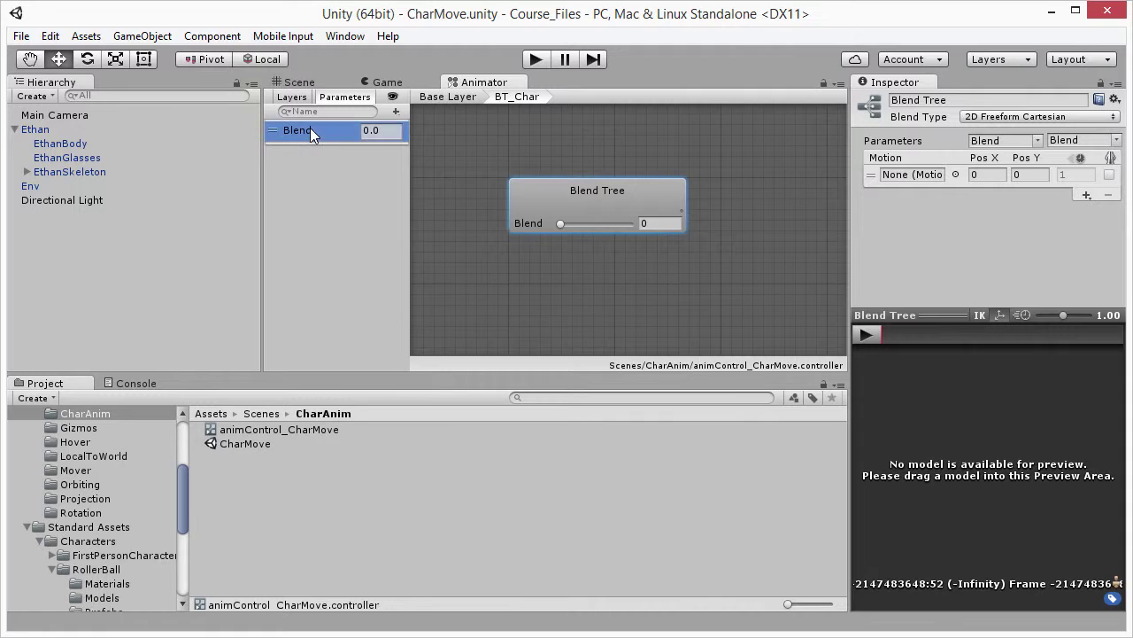
left_click(310, 129)
type("Horizontal")
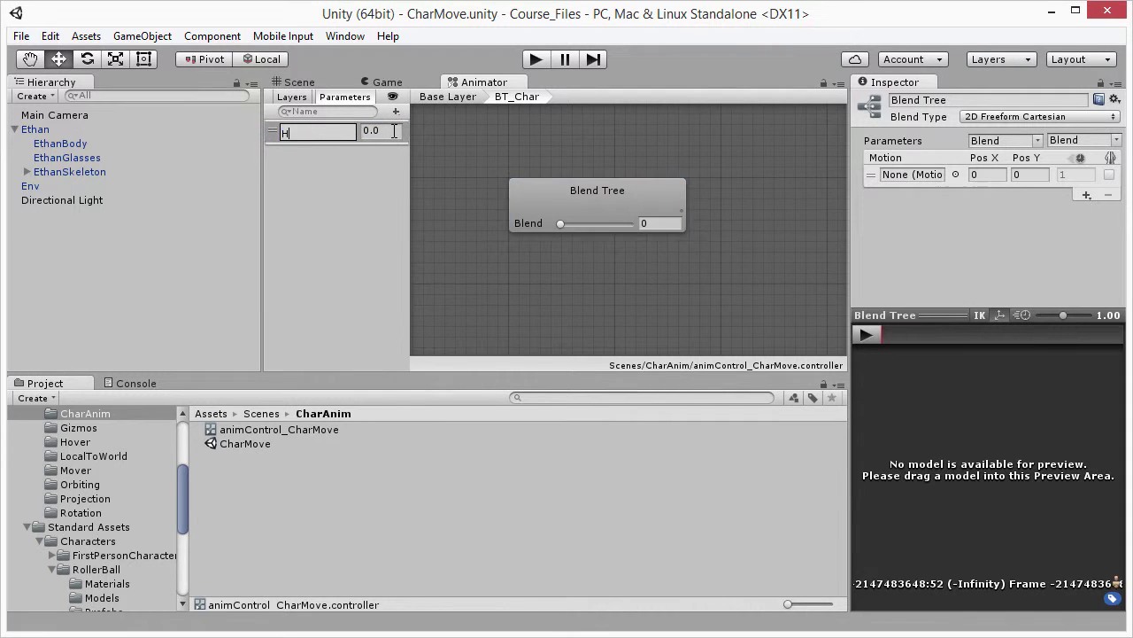
key("Return")
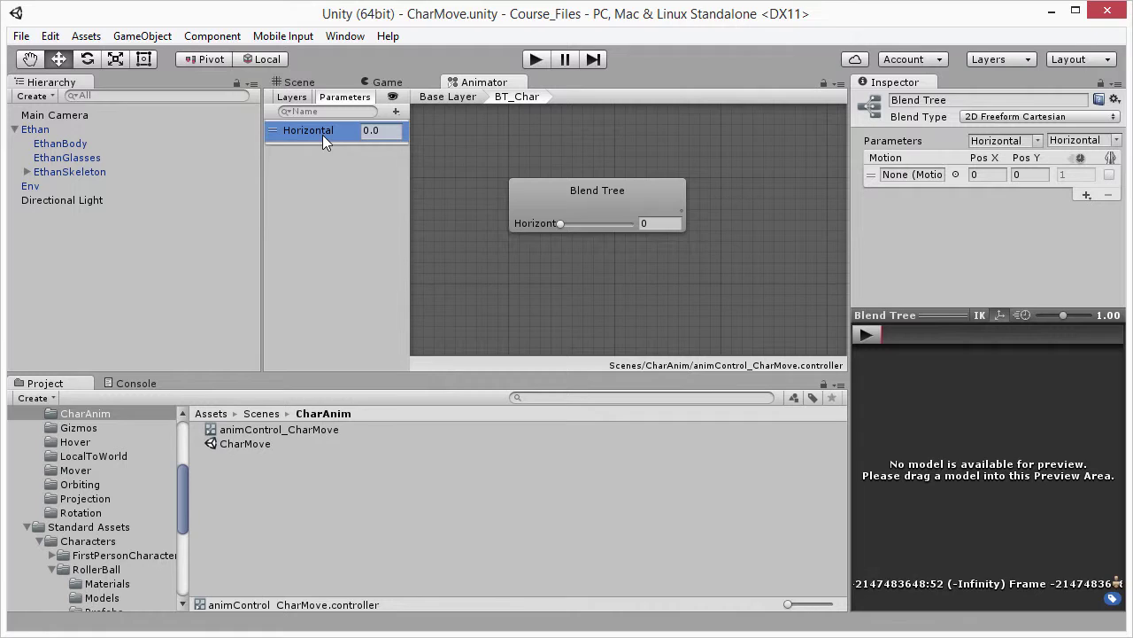
Step: Add a new Float parameter named Vertical to the animator controller
left_click(396, 112)
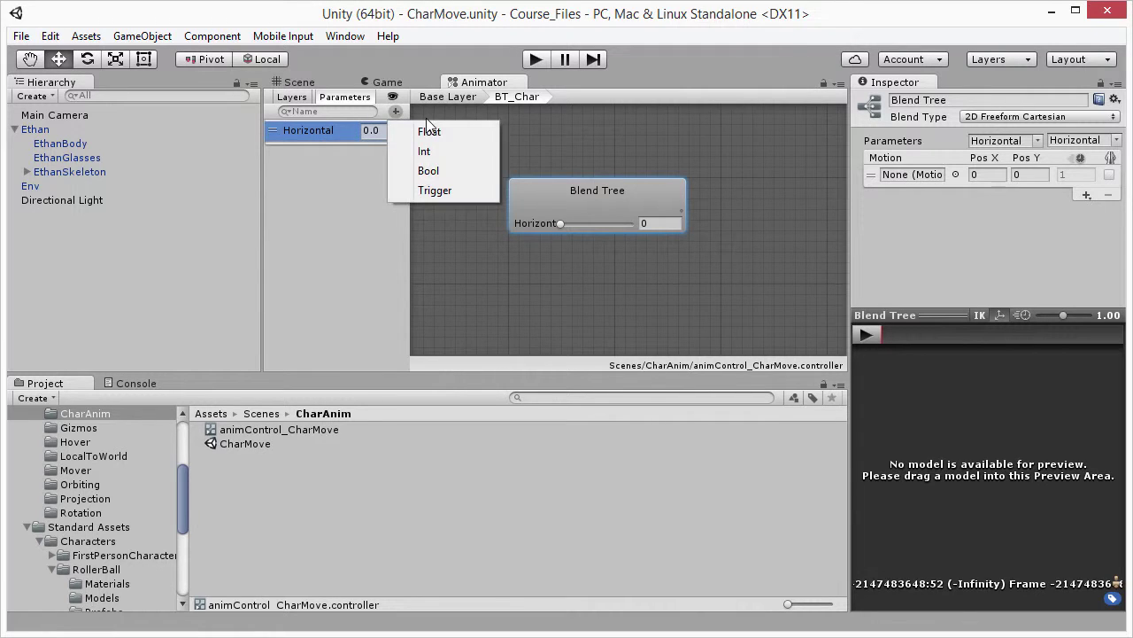
left_click(475, 132)
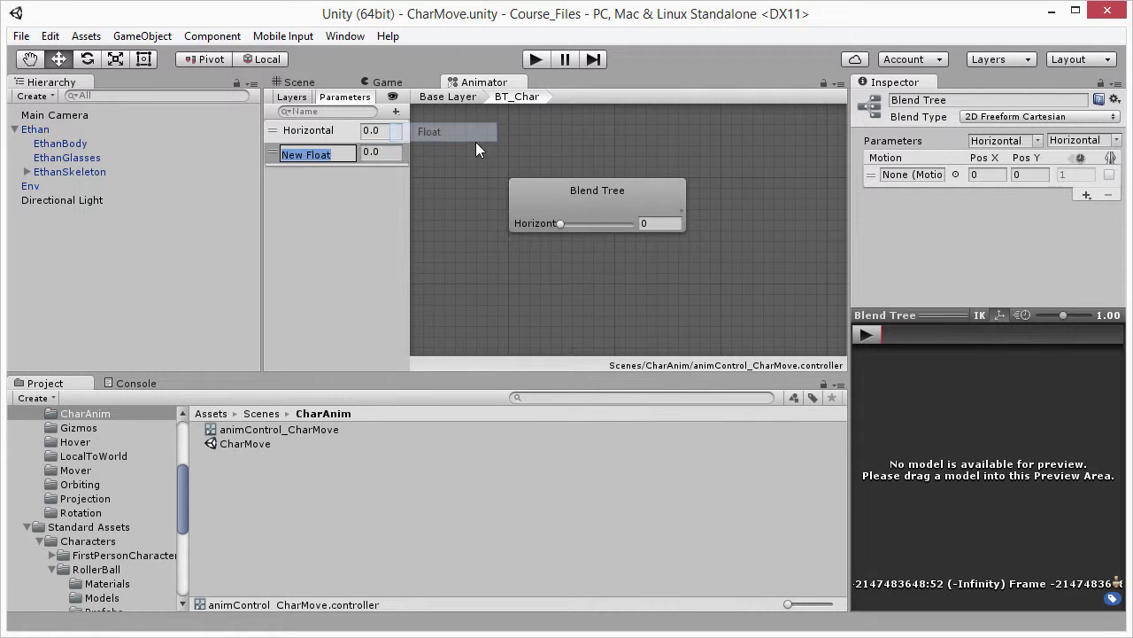
type("Vertia")
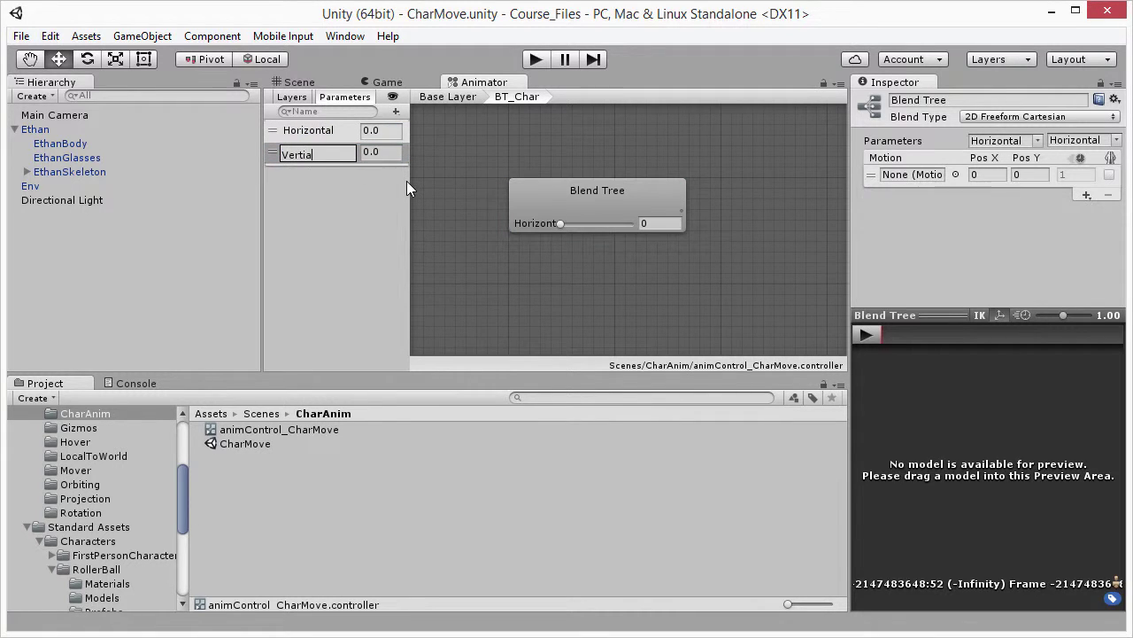
key("BackSpace")
type("cal")
key("Return")
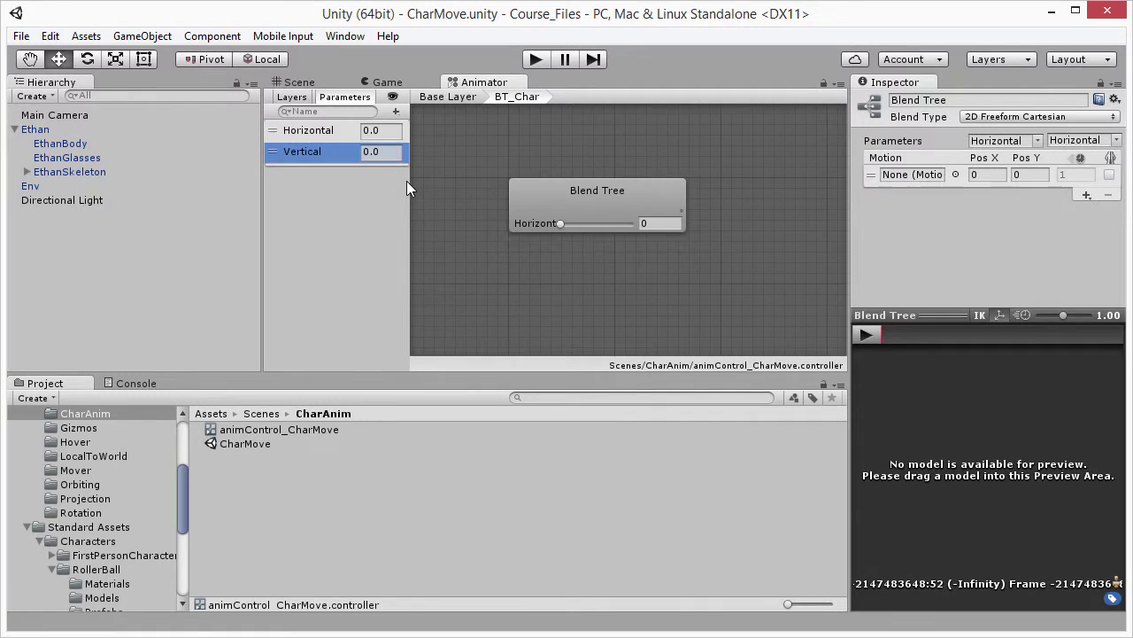
Step: Set the blend tree's second blending parameter to Vertical
left_click(310, 131)
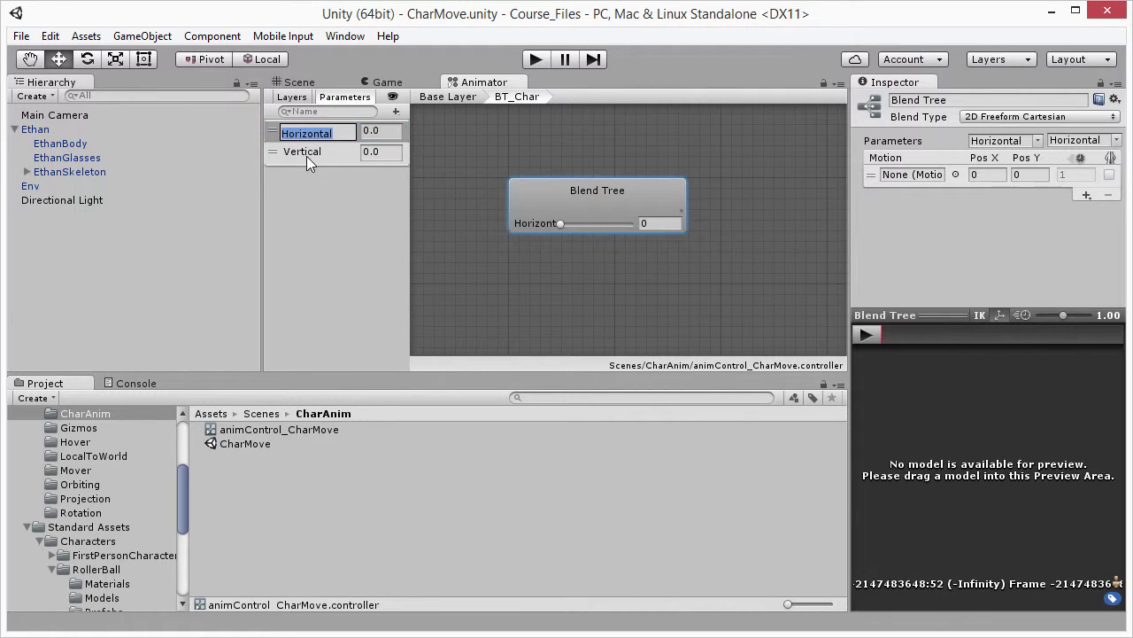
left_click(307, 156)
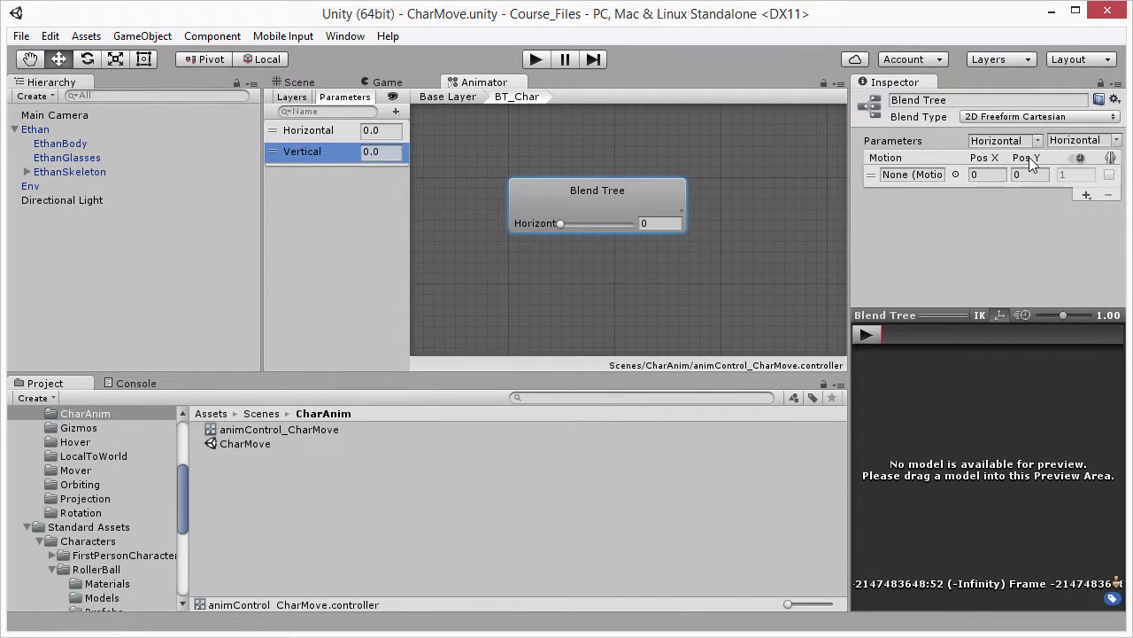
left_click(1114, 140)
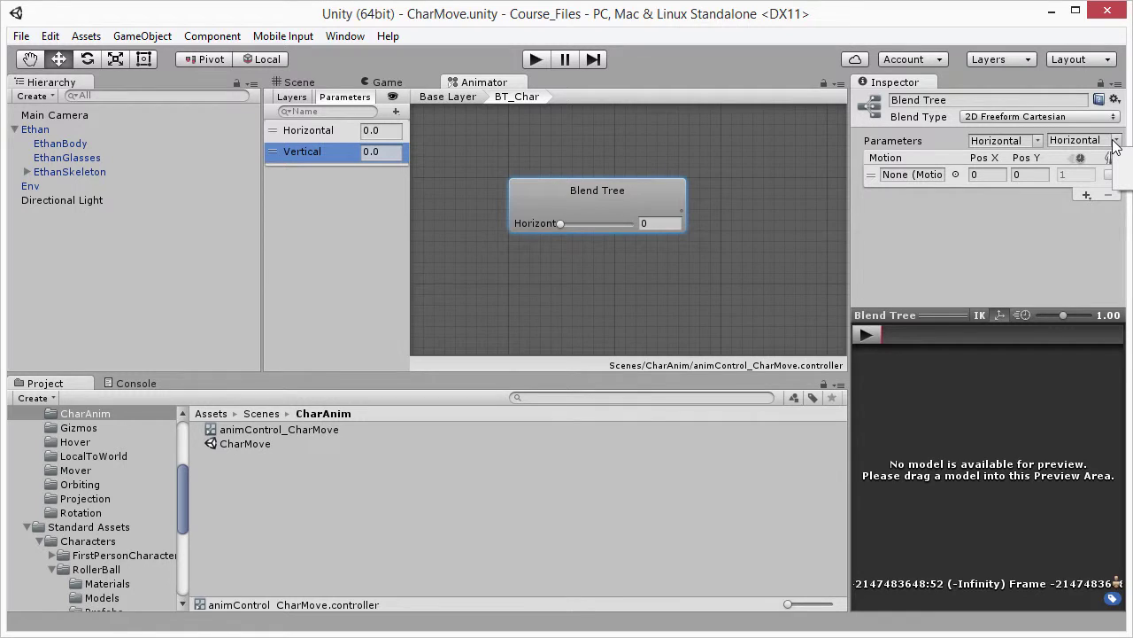
left_click(1123, 184)
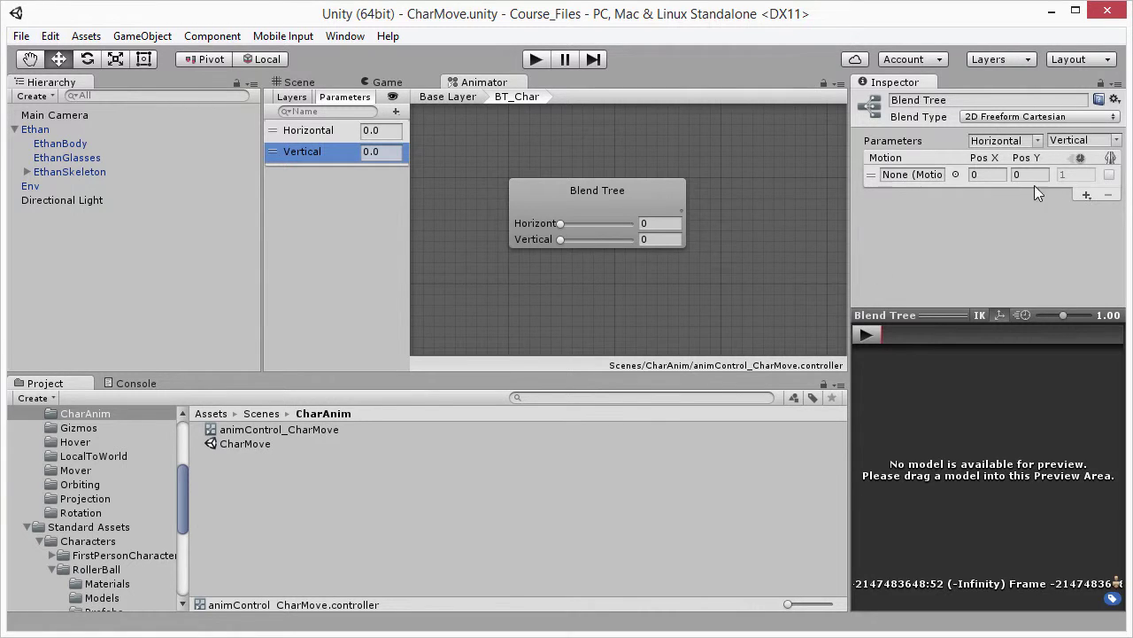
Step: Add eight more empty motion fields to the blend tree, making nine in total
left_click(1085, 195)
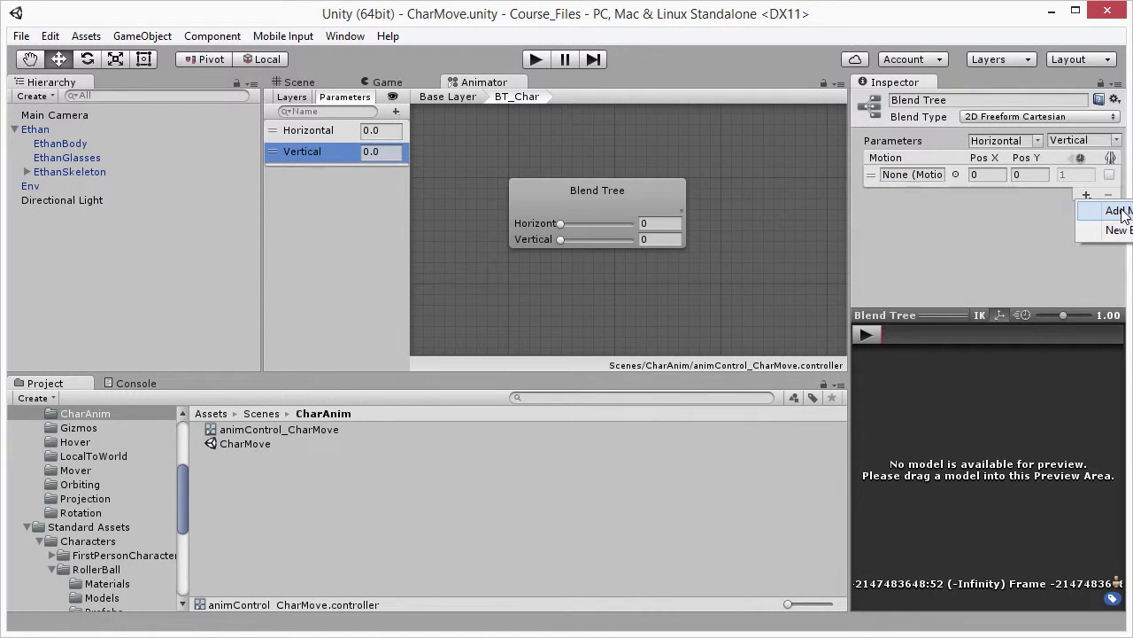
left_click(1107, 209)
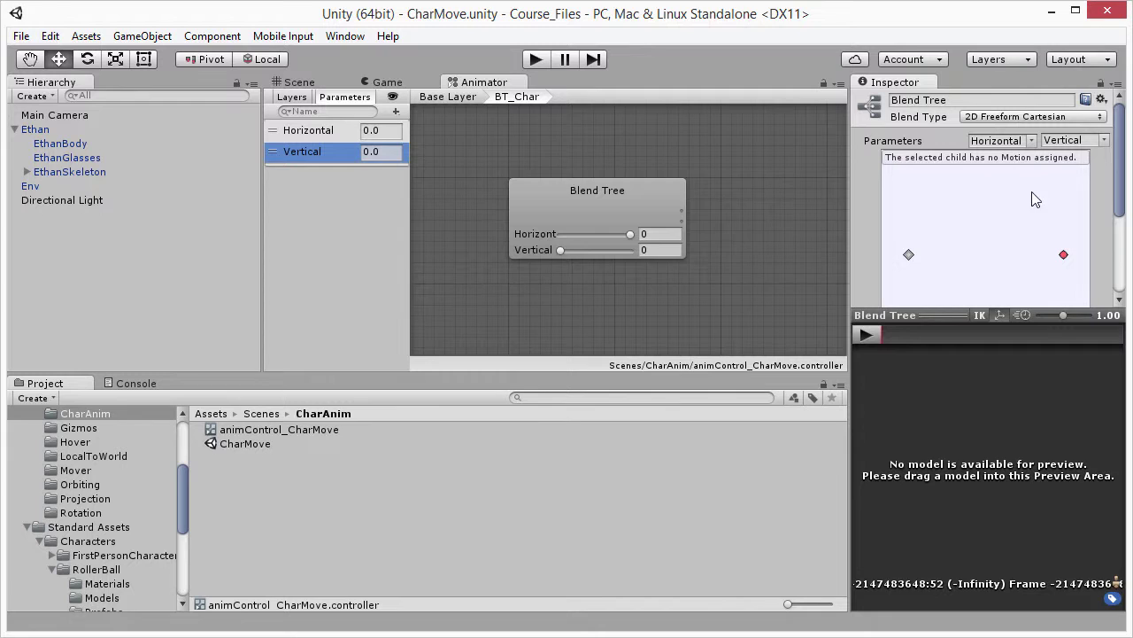
left_click_drag(1126, 180, 1125, 223)
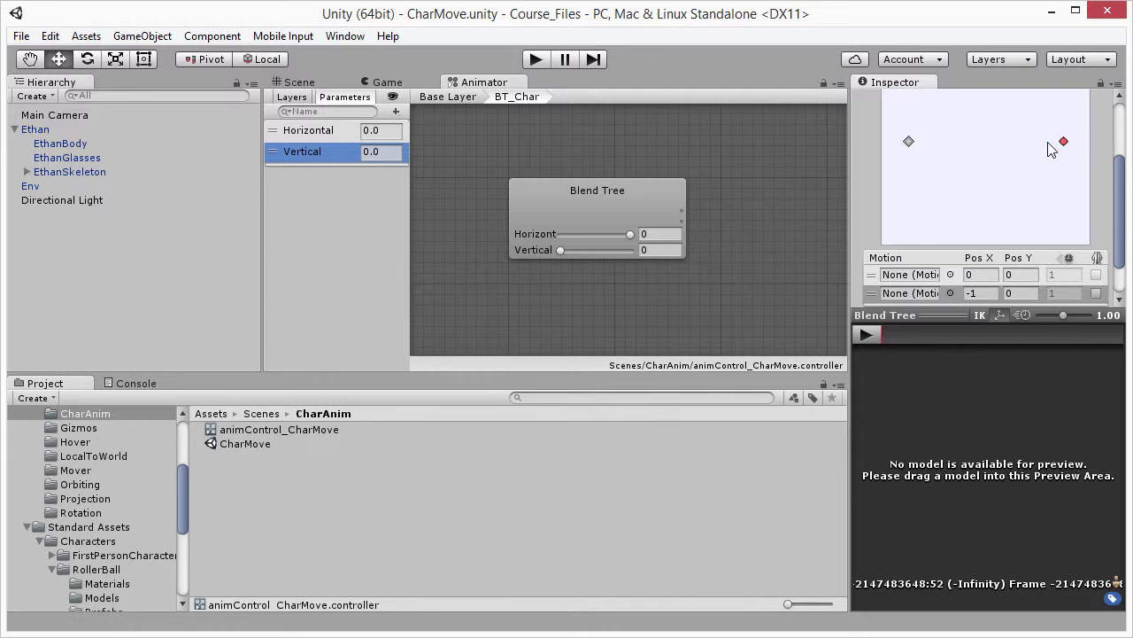
left_click_drag(1120, 199, 1121, 223)
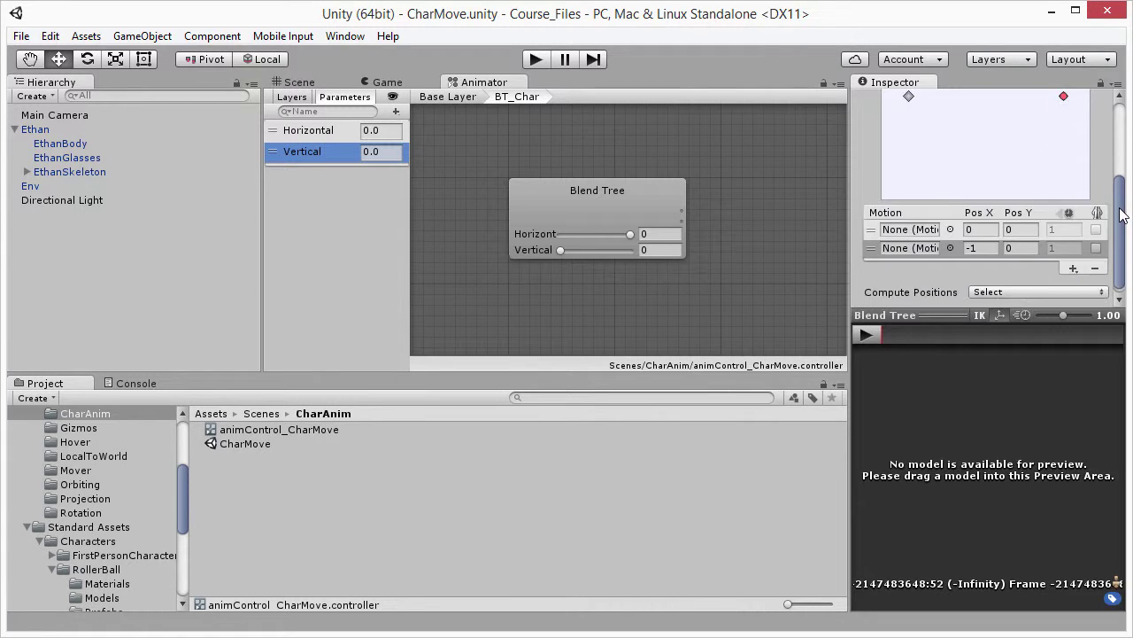
left_click(1073, 268)
left_click(1082, 284)
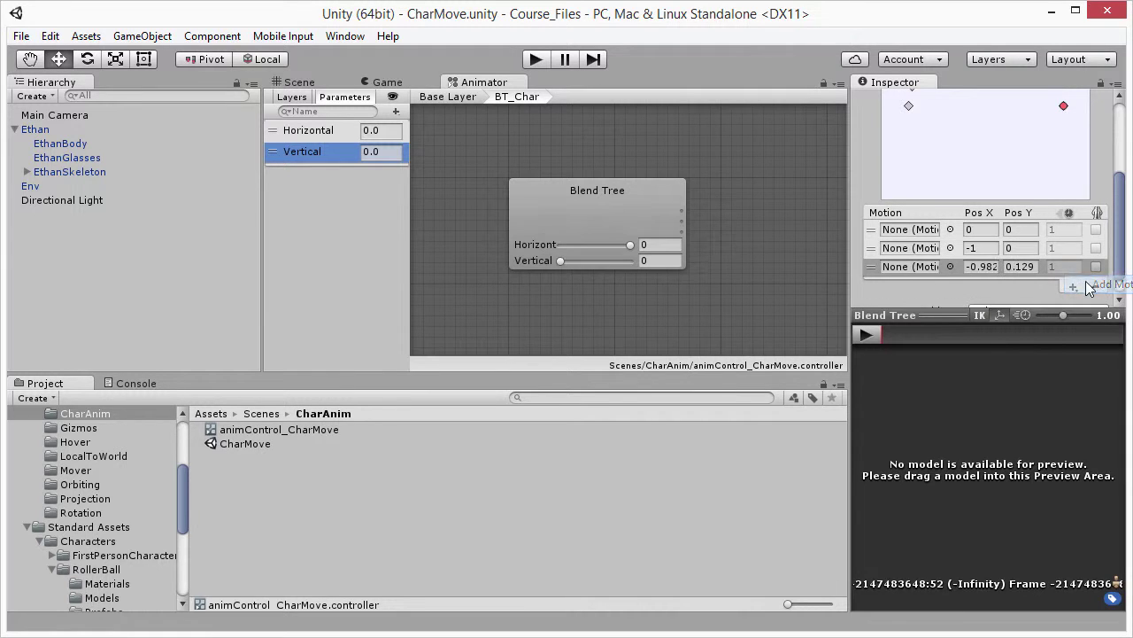
left_click(1073, 286)
left_click(1080, 302)
left_click(1073, 304)
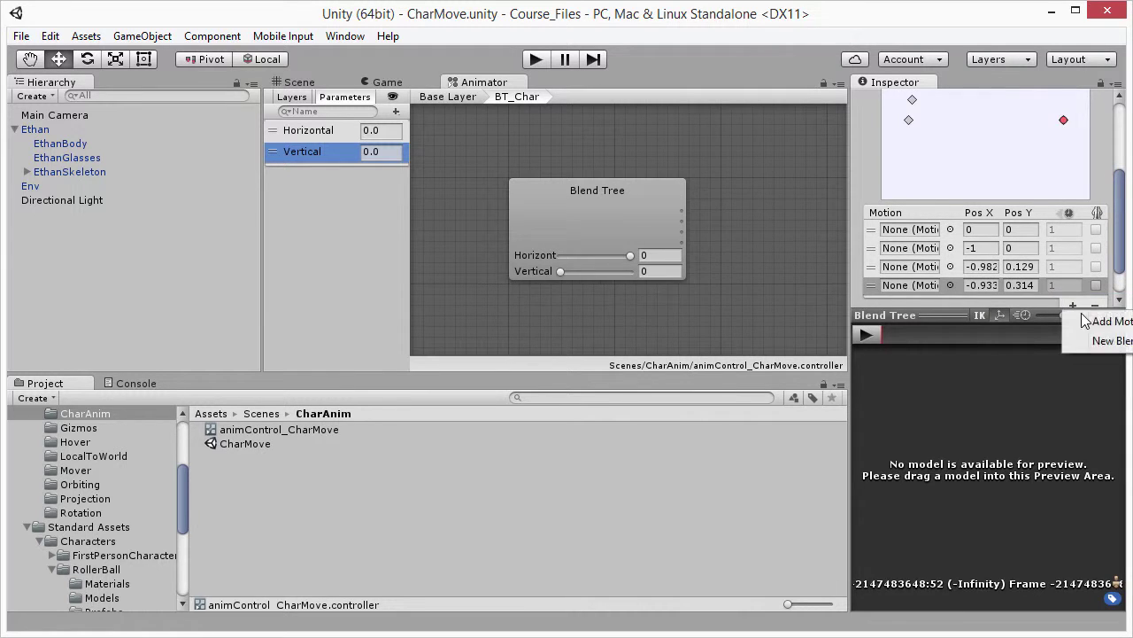
left_click(1084, 321)
scroll(1093, 285, "down", 3)
left_click(1073, 262)
left_click(1085, 283)
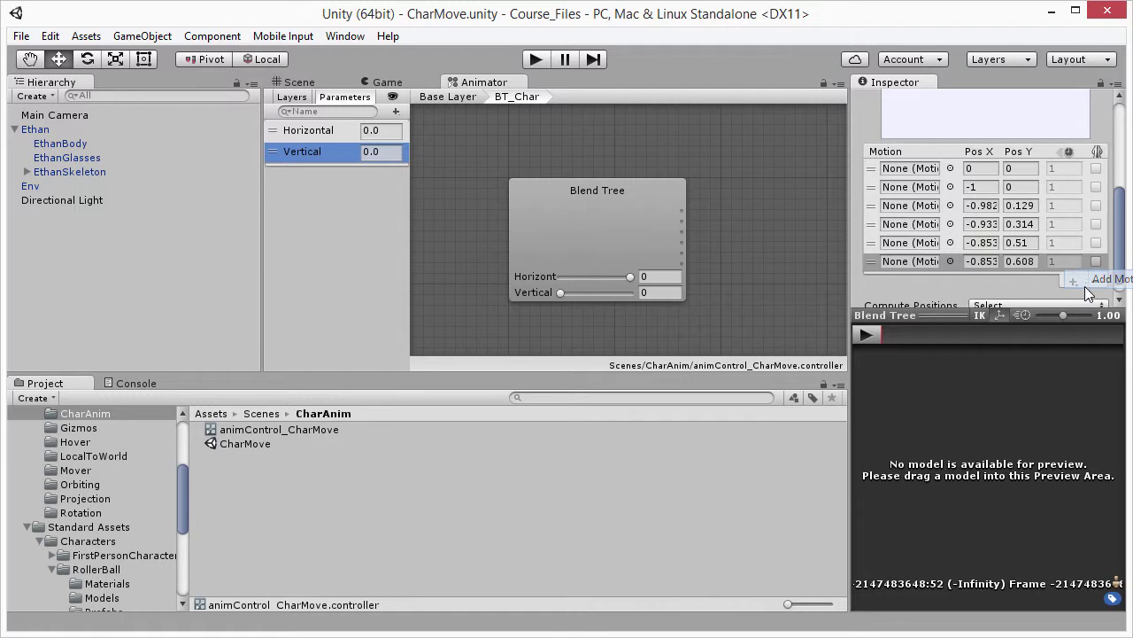
left_click(1074, 281)
left_click(1078, 296)
left_click(1073, 300)
left_click(1086, 316)
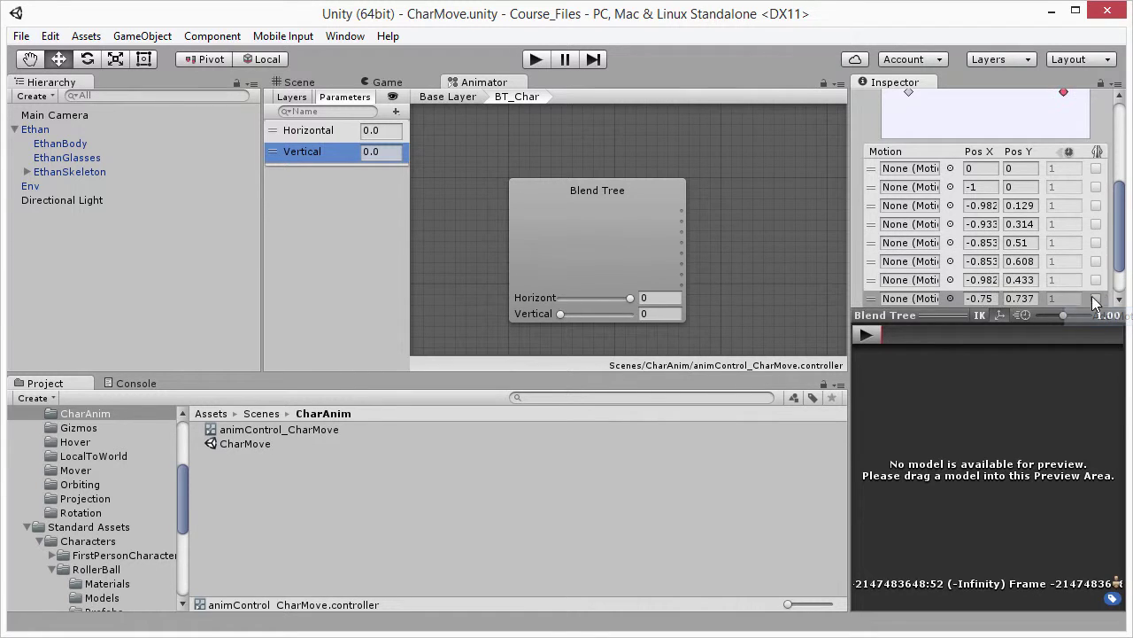
scroll(1090, 287, "down", 3)
left_click(1073, 263)
left_click(1084, 279)
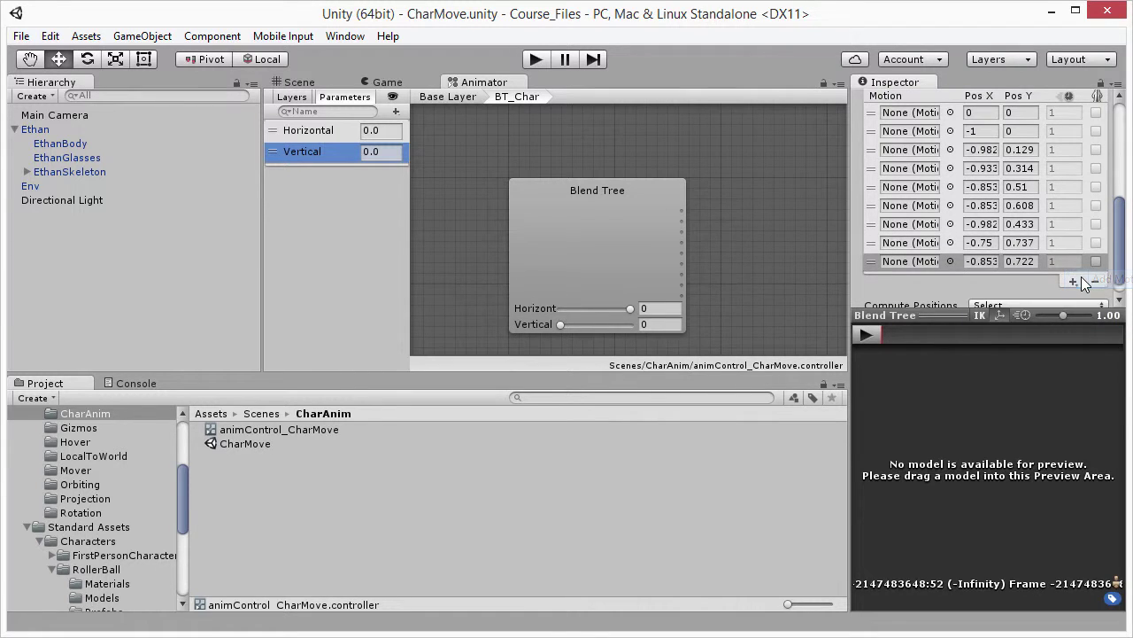
left_click_drag(1120, 252, 1117, 240)
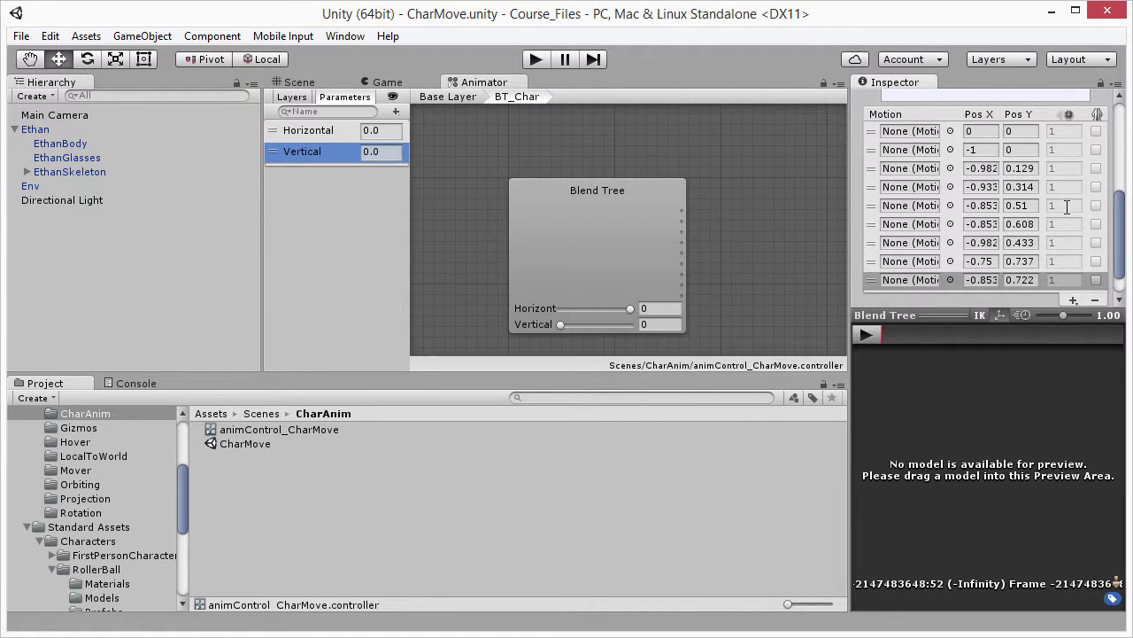
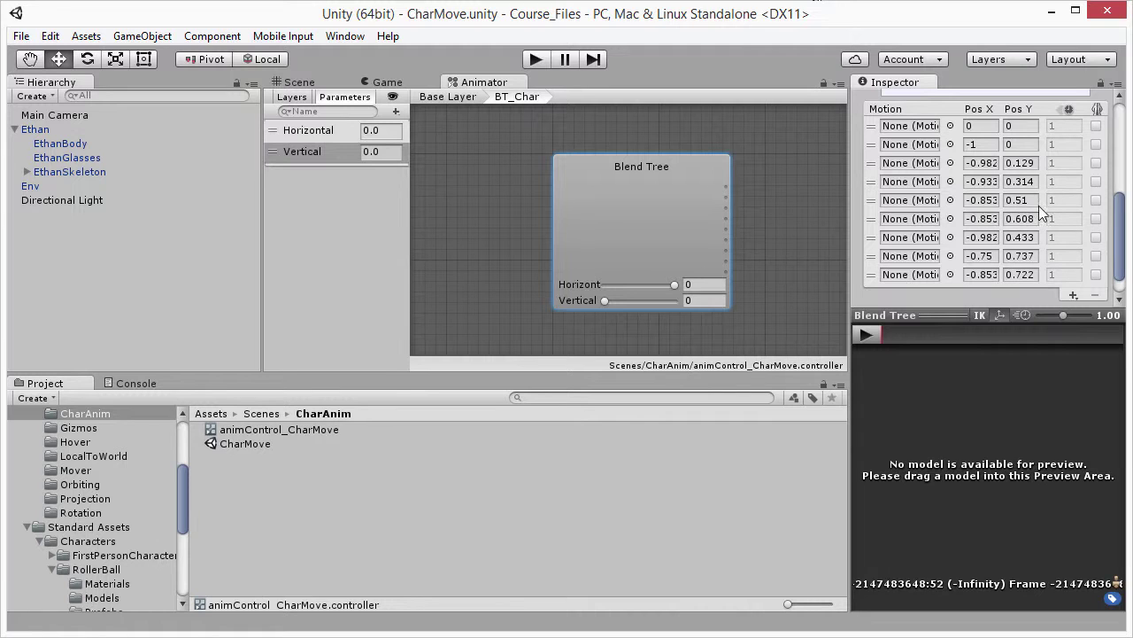
Step: Set Pos X of the first three motions to -1, 0 and 1, and the third motion's Pos Y to 0
mouse_move(1119, 255)
left_mouse_down()
mouse_move(1118, 230)
mouse_move(1120, 243)
left_mouse_up()
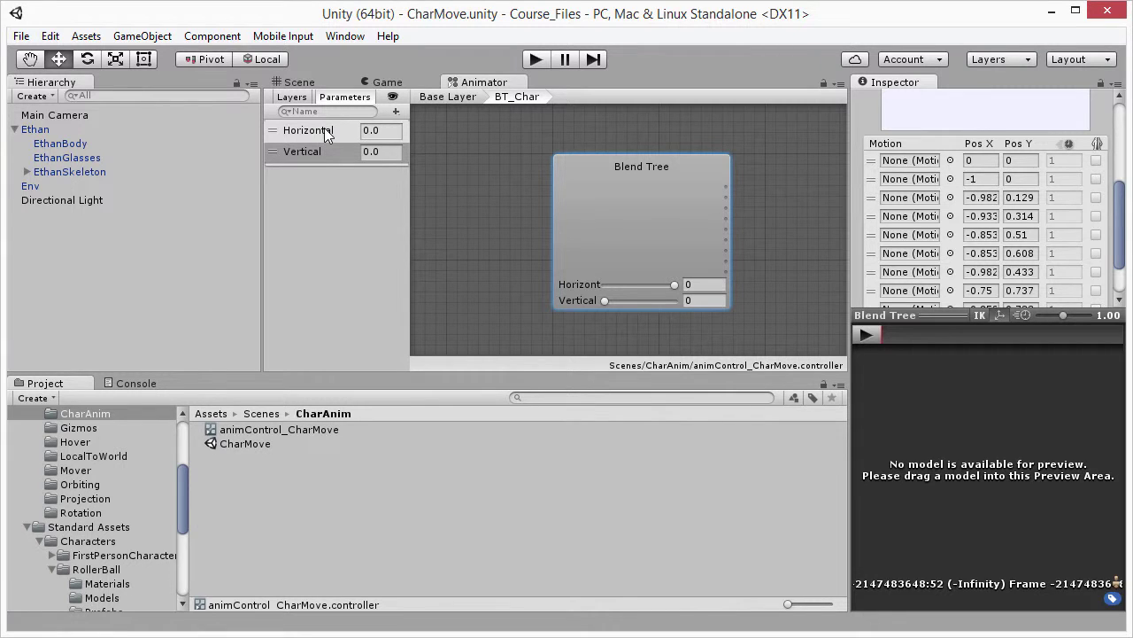
left_click(977, 160)
type("-1")
left_click(979, 178)
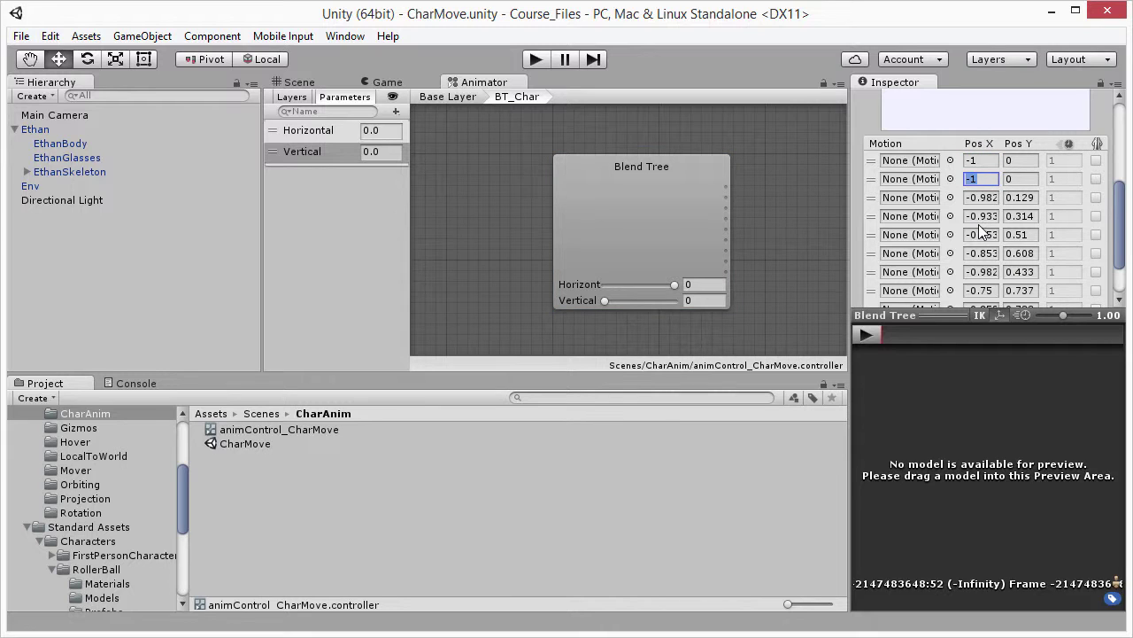
type("0")
type("1")
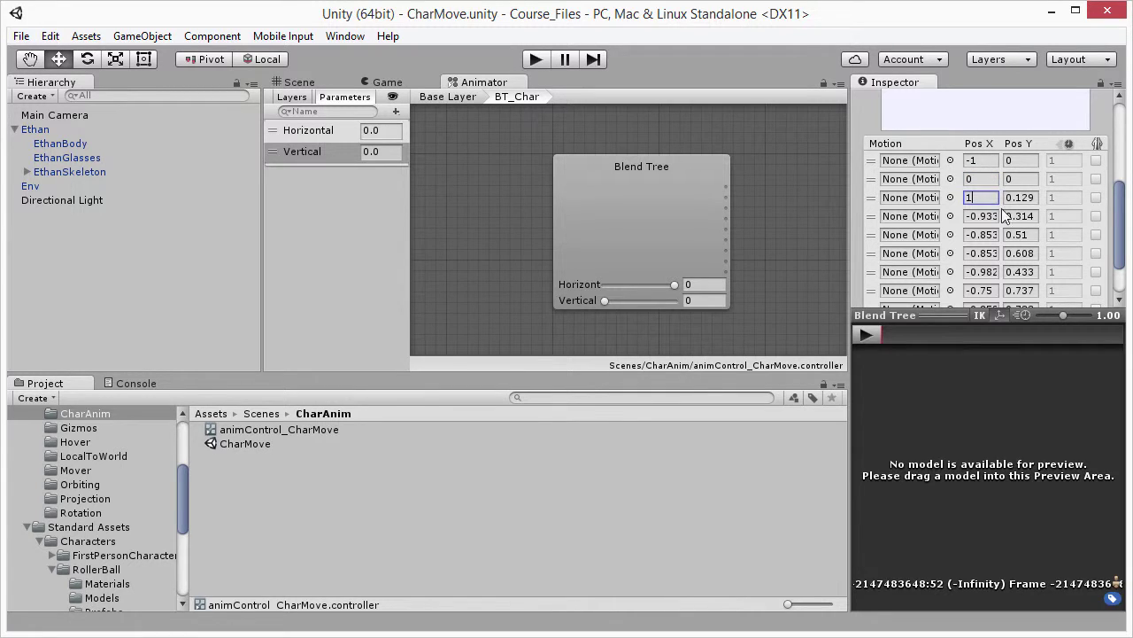
left_click(1018, 199)
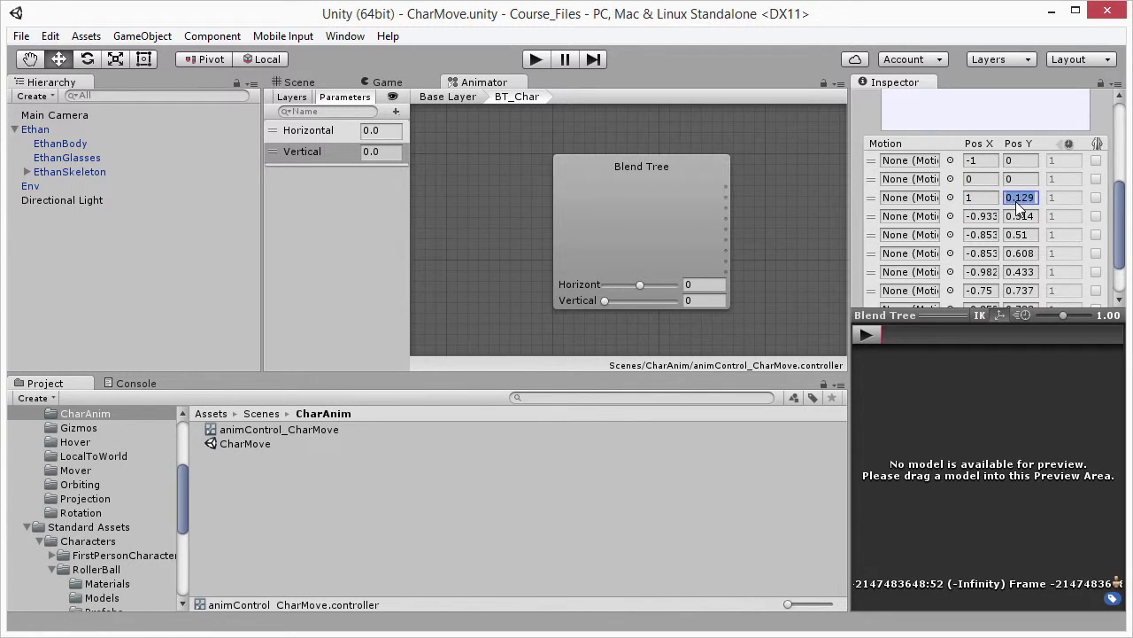
type("0")
Step: Set Pos Y of the fourth, fifth and sixth motions to 0.5
scroll(1118, 232, "down", 3)
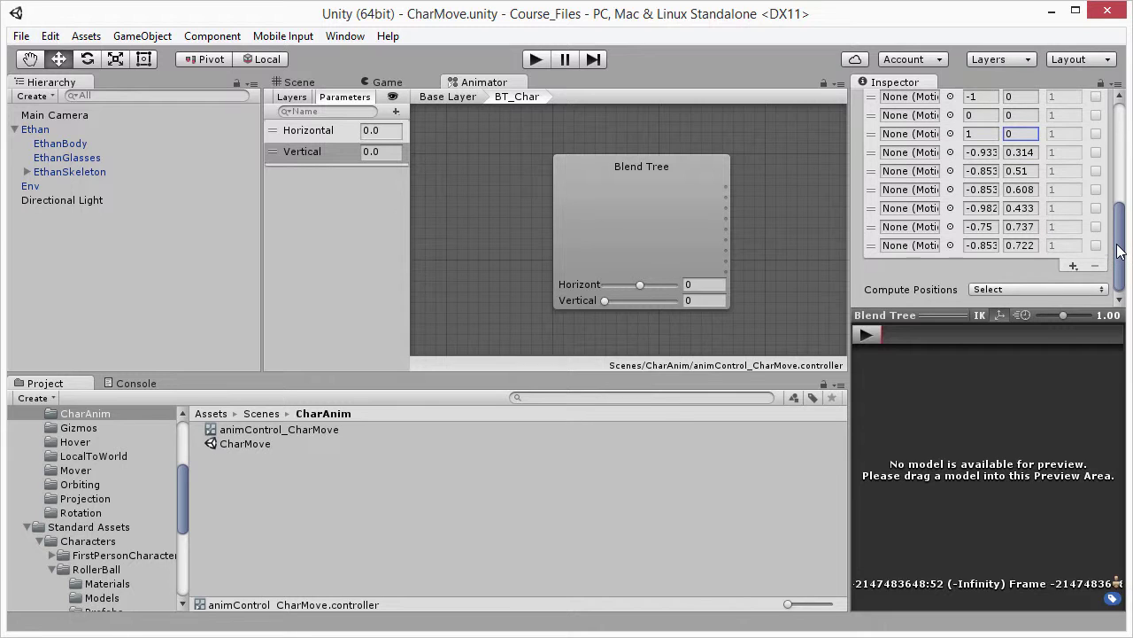
scroll(1117, 248, "up", 1)
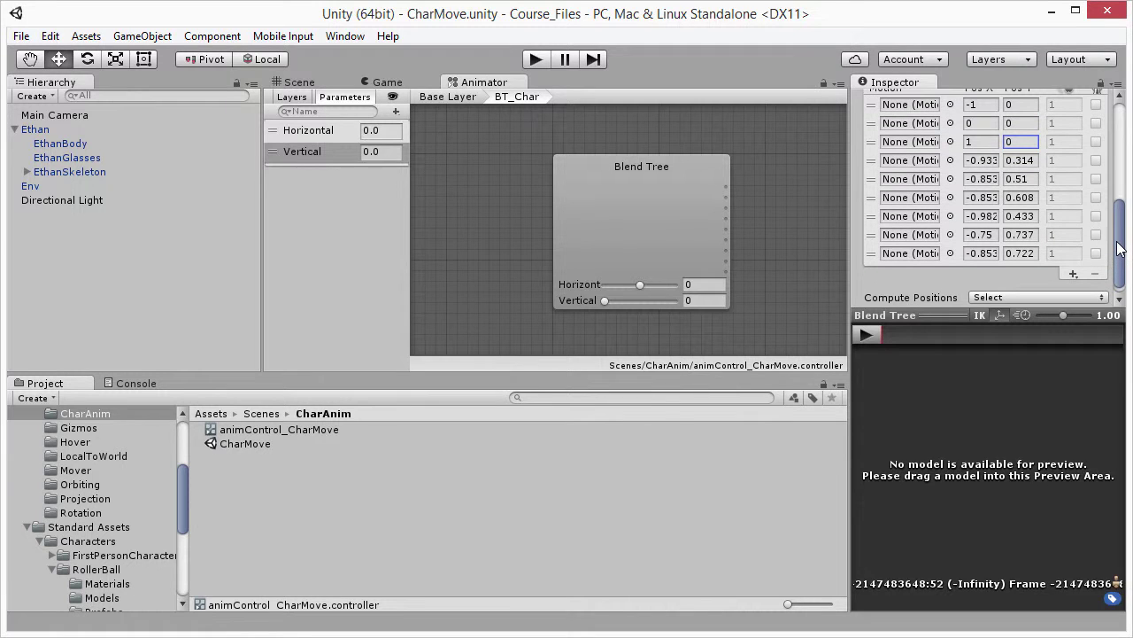
left_click(1020, 160)
type("0.5")
left_click(1018, 177)
type("0.5")
type("0.5")
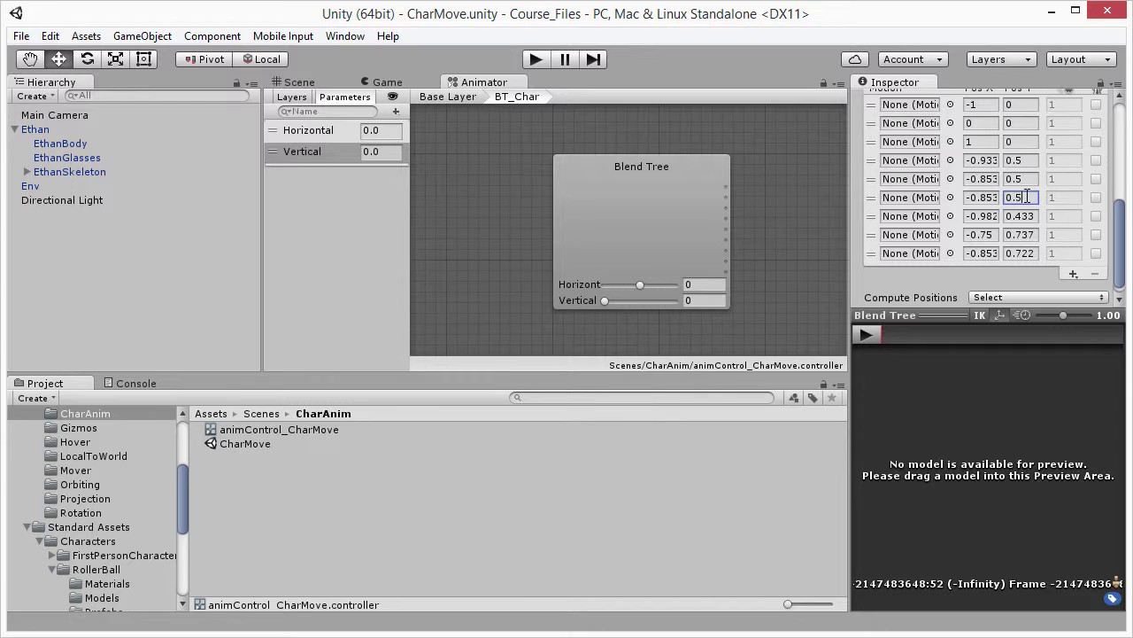
Step: Set Pos X of the fourth, fifth and sixth motions to -1, 0 and 1
left_click(995, 161)
type("-1")
left_click(986, 177)
type("0")
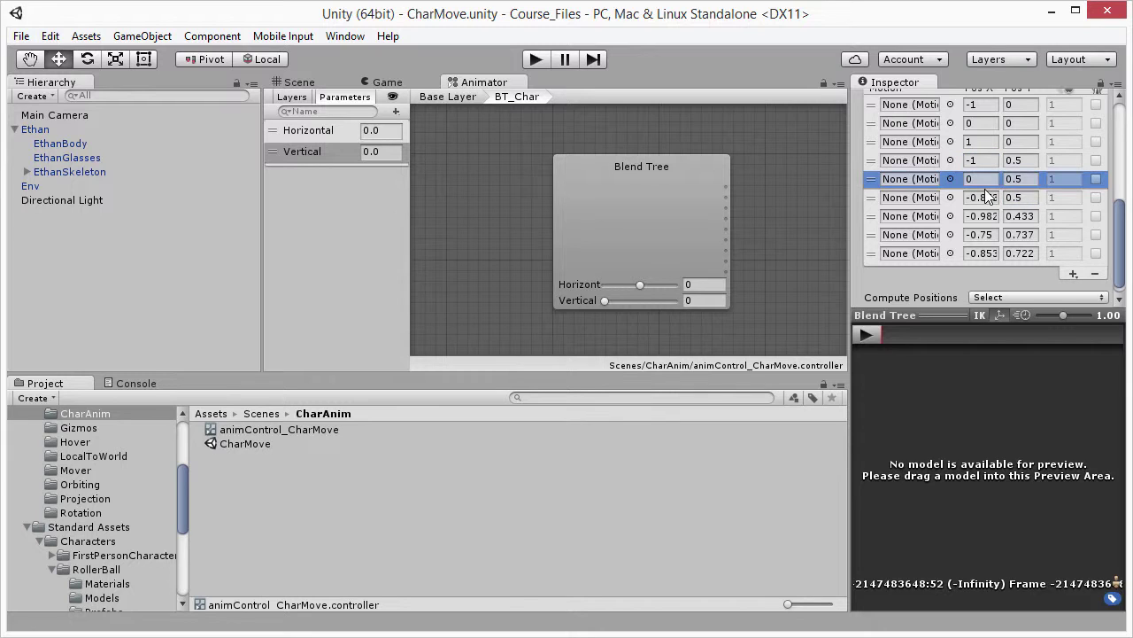
left_click(990, 197)
type("1")
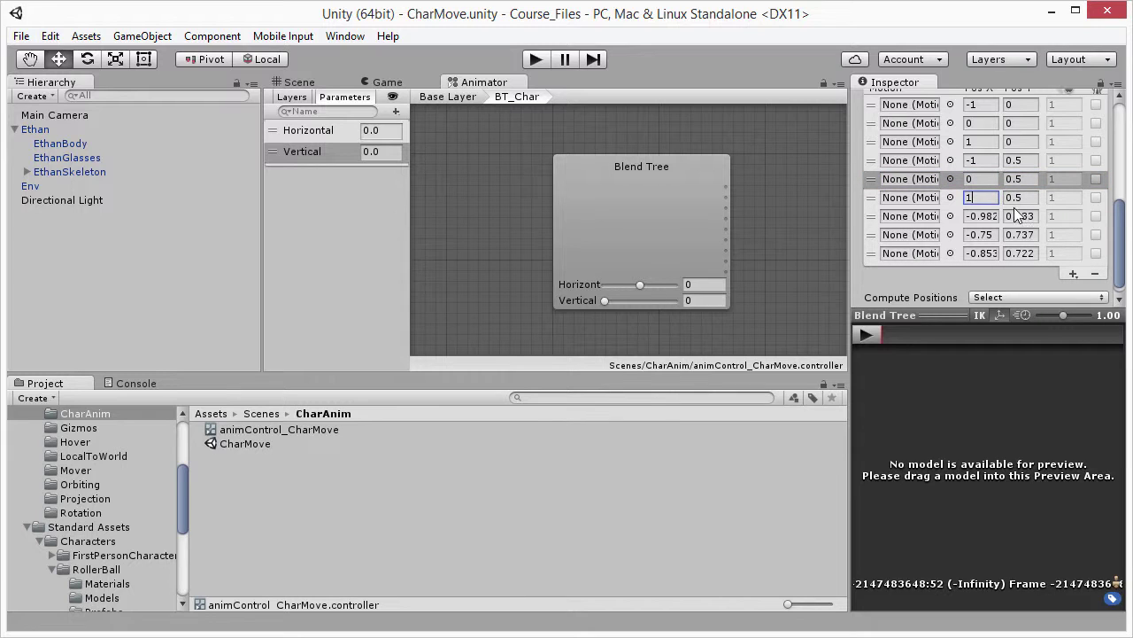
Step: Set Pos Y of the seventh, eighth and ninth motions to 1
left_click(1020, 215)
type("1")
left_click(1020, 234)
type("1")
left_click(1021, 252)
type("1")
Step: Set Pos X of the seventh, eighth and ninth motions to -1, 0 and 1
left_click(992, 217)
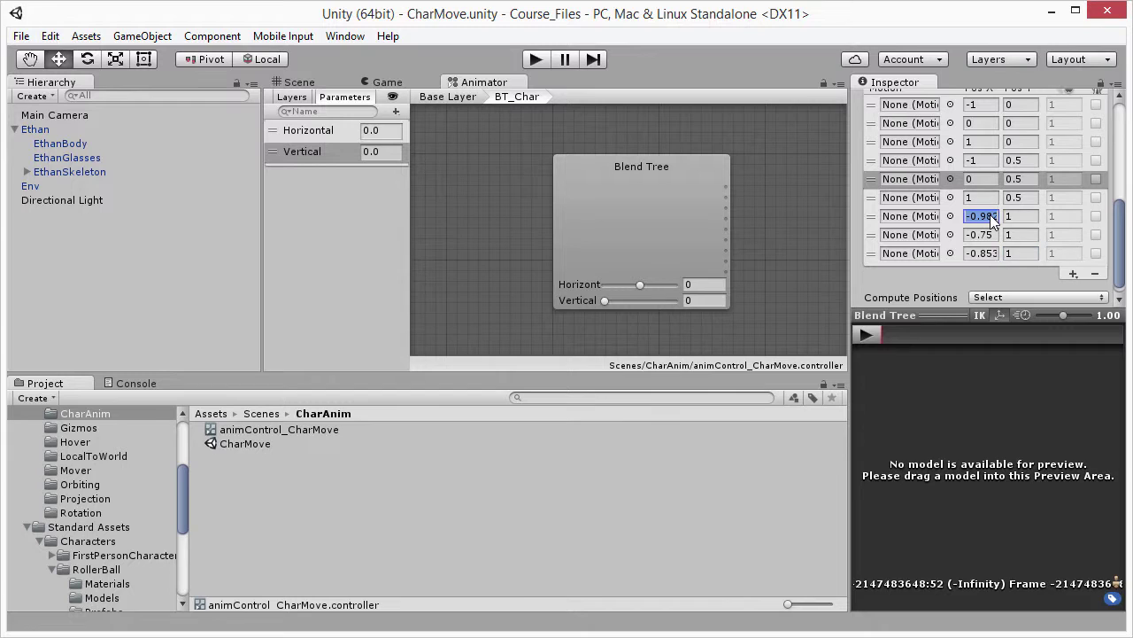
type("-1")
left_click(988, 234)
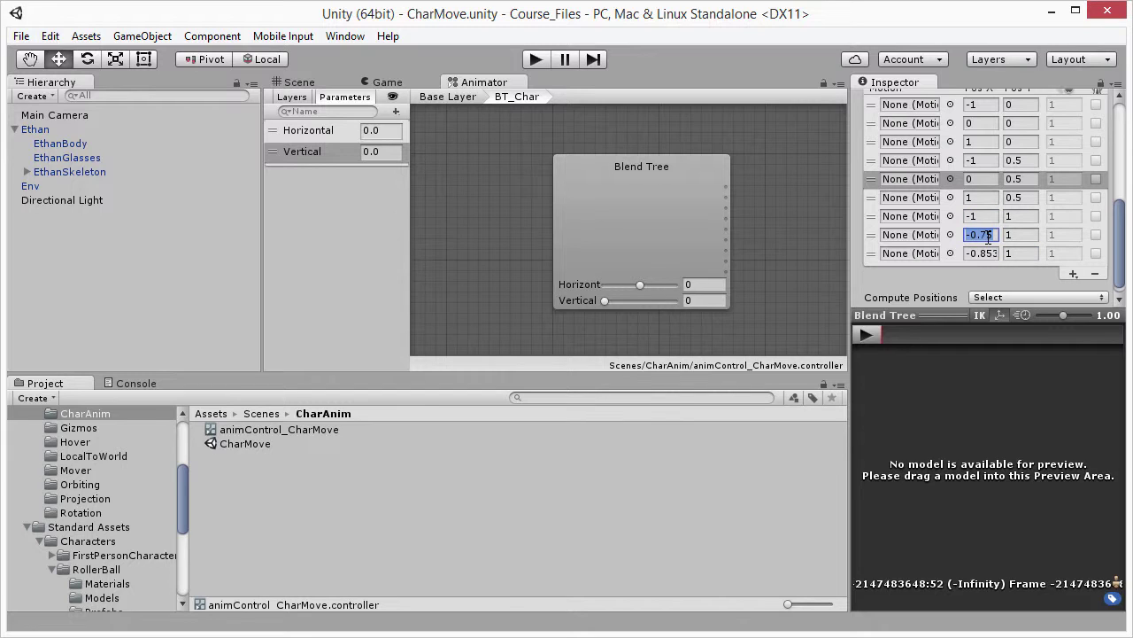
type("0")
left_click(990, 254)
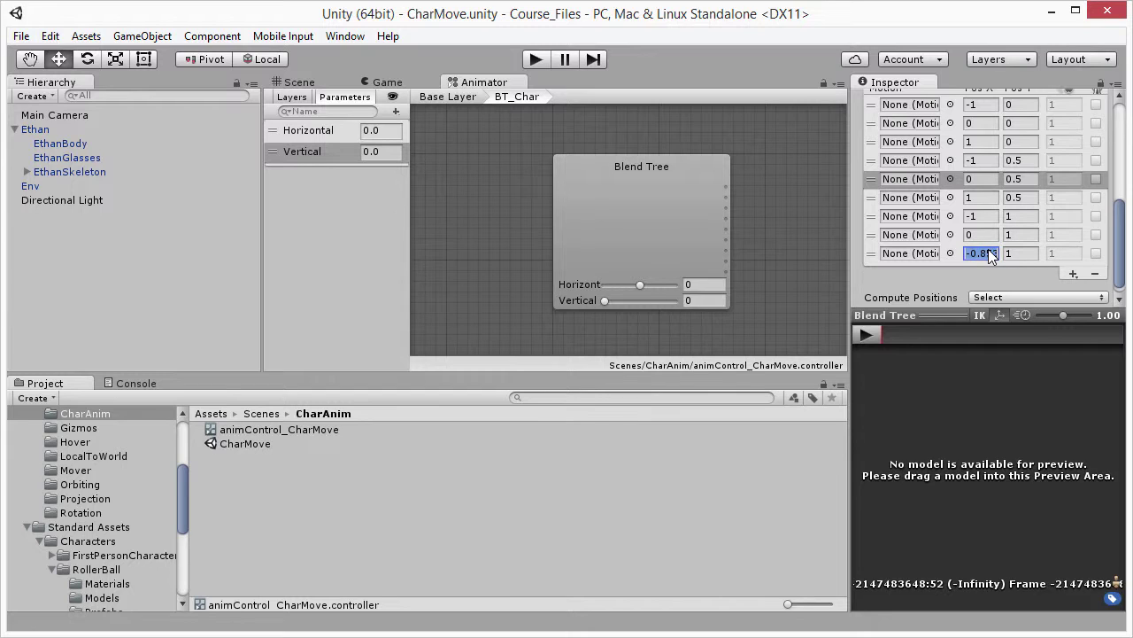
type("1")
Step: Sweep the blend tree's Horizontal preview value back and forth across the motion position diagram, ending at -0.43
left_click_drag(1118, 266, 1123, 186)
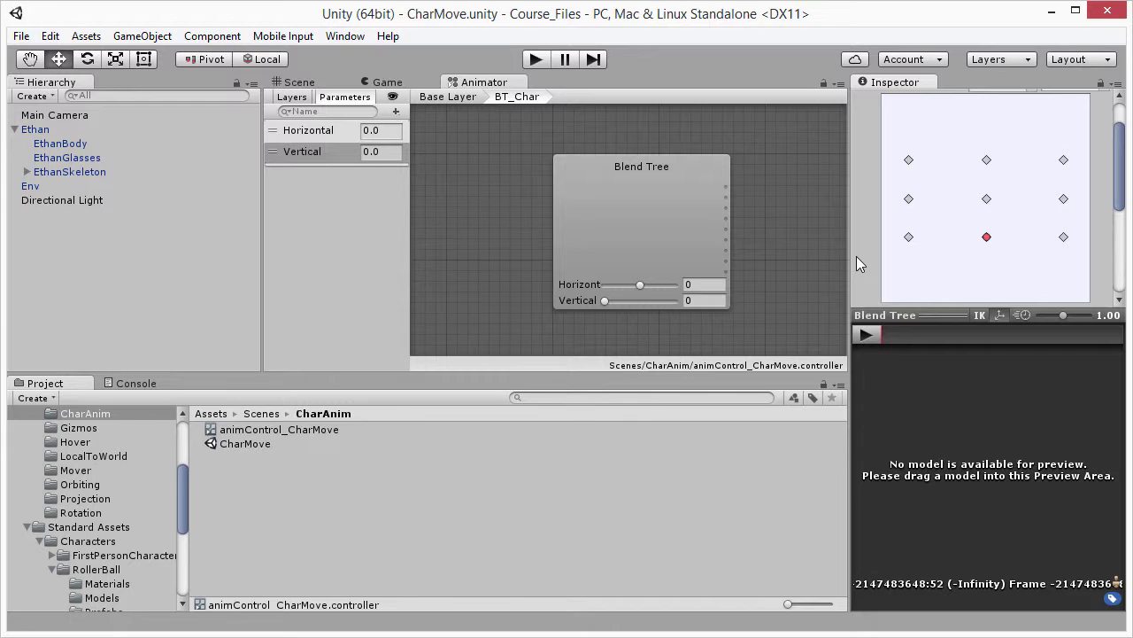
key("Left")
key("Left")
key("Left")
key("Left")
key("Left")
key("Left")
key("Left")
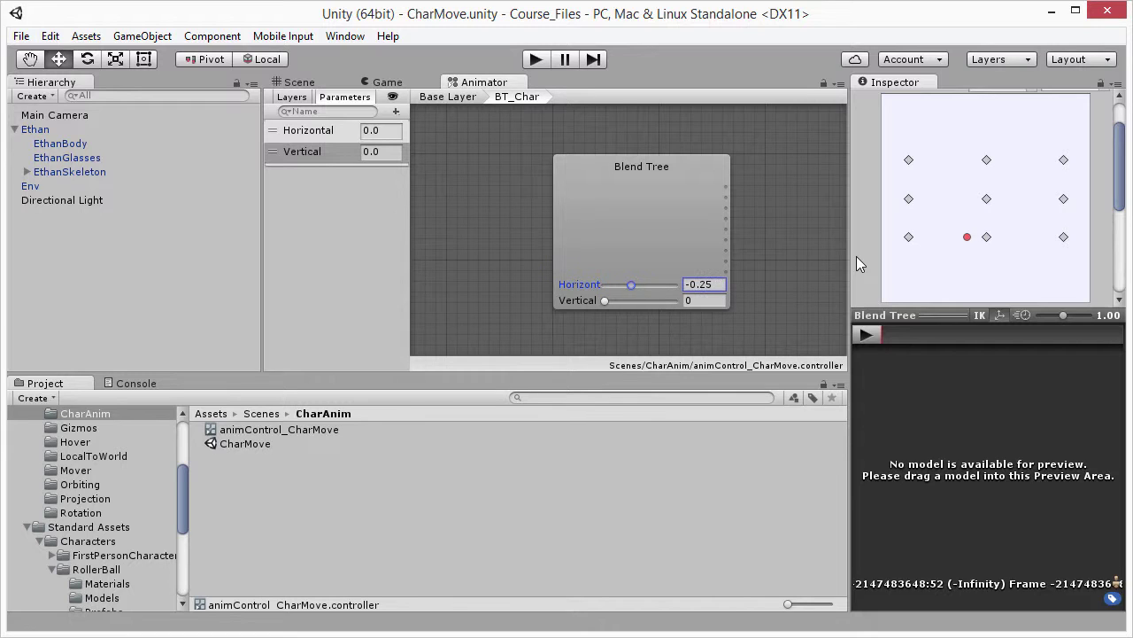
key("Right")
key("Right")
key("Right")
key("Right")
key("Right")
key("Right")
key("Right")
key("Right")
key("Right")
key("Right")
key("Right")
key("Right")
key("Right")
key("Left")
key("Left")
key("Left")
key("Left")
key("Left")
key("Left")
key("Left")
key("Left")
key("Left")
key("Left")
key("Left")
key("Left")
key("Right")
key("Right")
key("Right")
key("Right")
key("Right")
key("Right")
key("Right")
key("Right")
key("Right")
key("Right")
key("Right")
key("Right")
key("Right")
key("Left")
key("Left")
key("Left")
key("Left")
key("Left")
key("Left")
key("Left")
key("Left")
key("Left")
key("Left")
key("Left")
key("Left")
key("Left")
key("Left")
key("Left")
key("Left")
key("Right")
key("Right")
key("Right")
key("Right")
key("Right")
key("Right")
key("Right")
key("Right")
key("Right")
key("Right")
key("Right")
key("Right")
key("Right")
key("Right")
key("Right")
key("Right")
key("Right")
key("Left")
key("Left")
key("Left")
key("Left")
key("Left")
key("Left")
key("Left")
key("Left")
key("Left")
key("Left")
key("Left")
key("Left")
key("Left")
key("Left")
key("Right")
key("Right")
key("Right")
key("Right")
key("Right")
key("Right")
key("Right")
key("Right")
key("Right")
key("Right")
key("Right")
key("Right")
key("Right")
key("Right")
key("Right")
key("Left")
key("Left")
key("Left")
key("Left")
key("Left")
key("Left")
key("Left")
key("Left")
key("Left")
key("Left")
key("Left")
key("Left")
key("Left")
key("Left")
key("Right")
Step: Raise the blend tree's Vertical preview value to 0.87 to move the blend point between the upper motion positions
key("Tab")
key("Right")
key("Right")
key("Right")
key("Right")
key("Right")
key("Right")
key("Right")
key("Right")
key("Right")
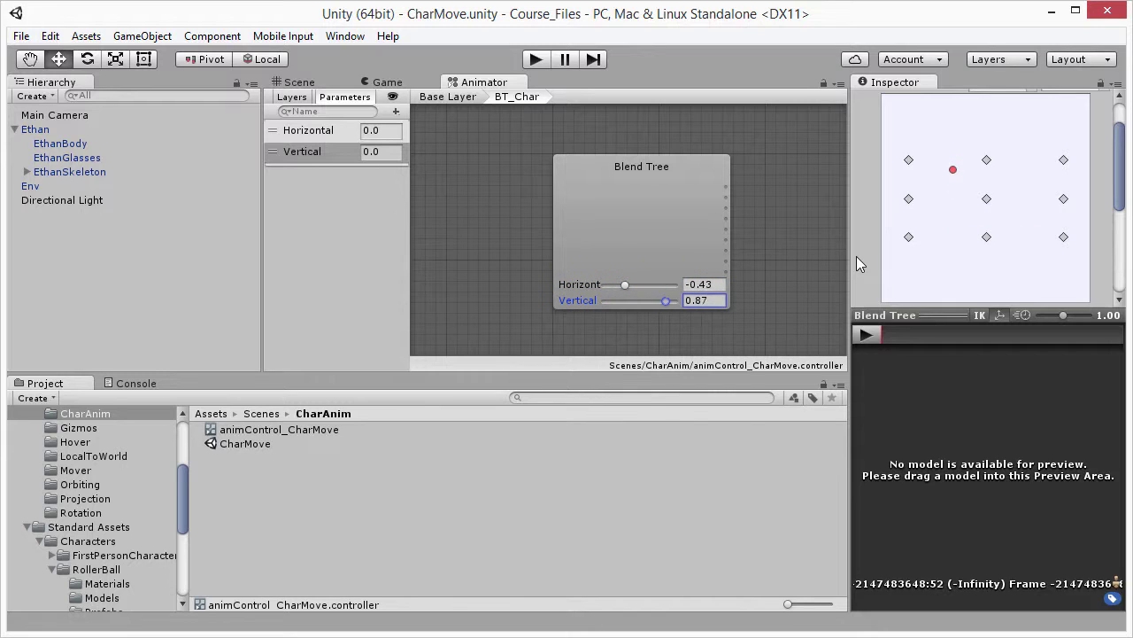
Step: Sweep the blend tree's preview value back and forth to move the blend point across the motion position diagram
key("Left")
key("Left")
key("Left")
key("Left")
key("Left")
key("Left")
key("Left")
key("Left")
key("Left")
key("Right")
key("Right")
key("Right")
key("Right")
key("Right")
key("Right")
key("Right")
key("Right")
key("Right")
key("Right")
key("Left")
key("Left")
key("Left")
key("Left")
Step: Reset both the Horizontal and Vertical preview values of the blend tree to 0
key("shift+Tab")
type("0")
key("Tab")
type("0")
key("shift+Tab")
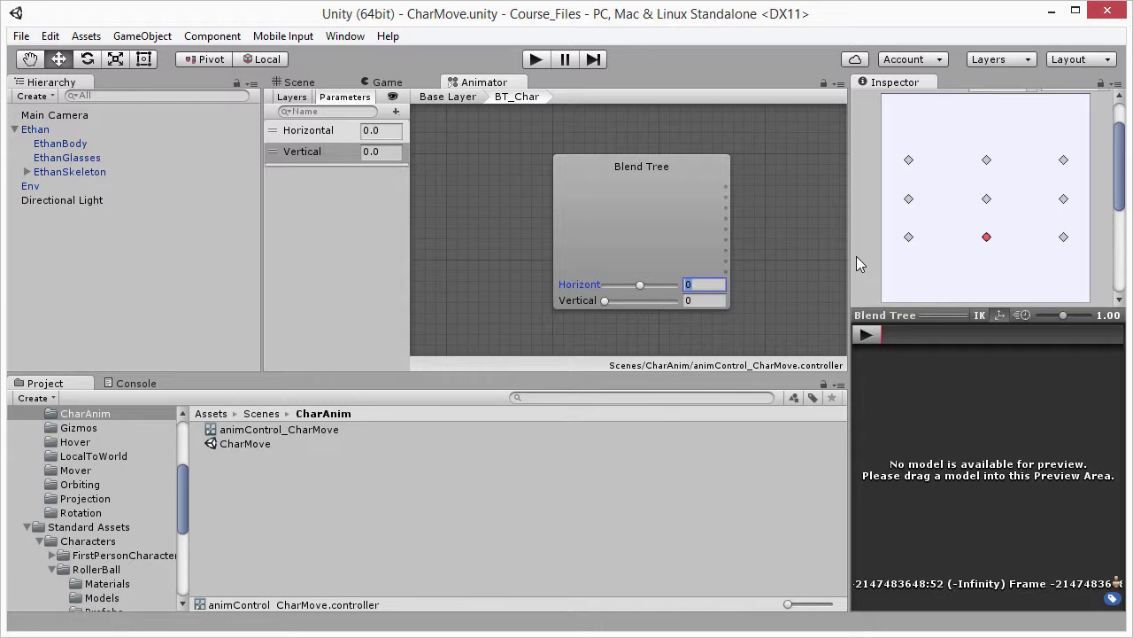
Step: Display the blend tree's motion list and open the ThirdPersonCharacter Animation folder in the project assets
scroll(857, 256, "down", 5)
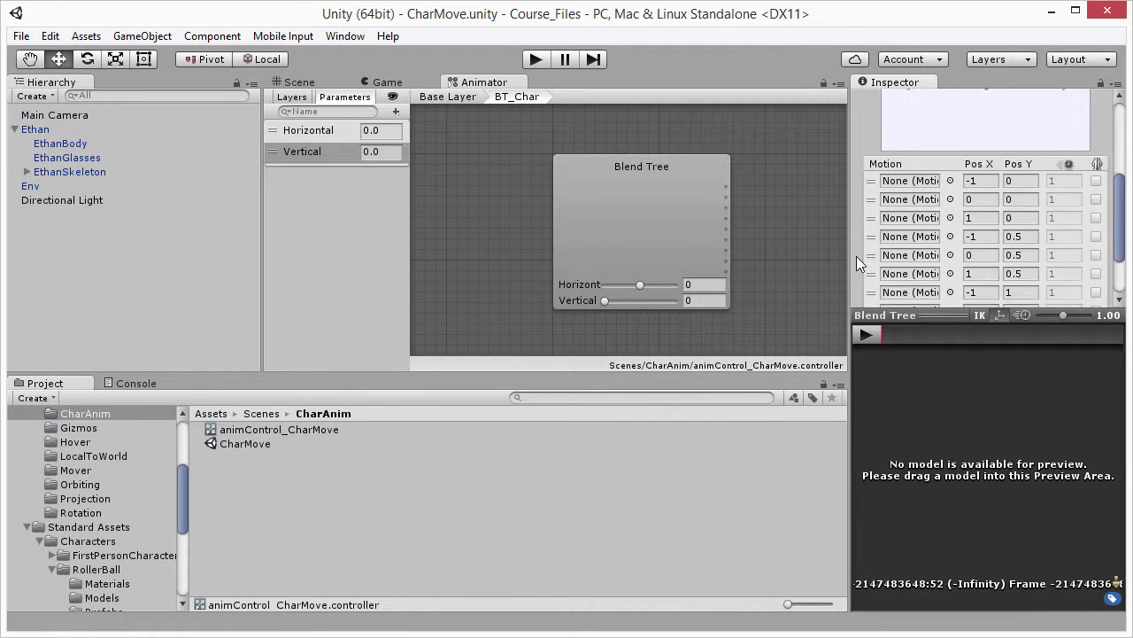
key("Tab")
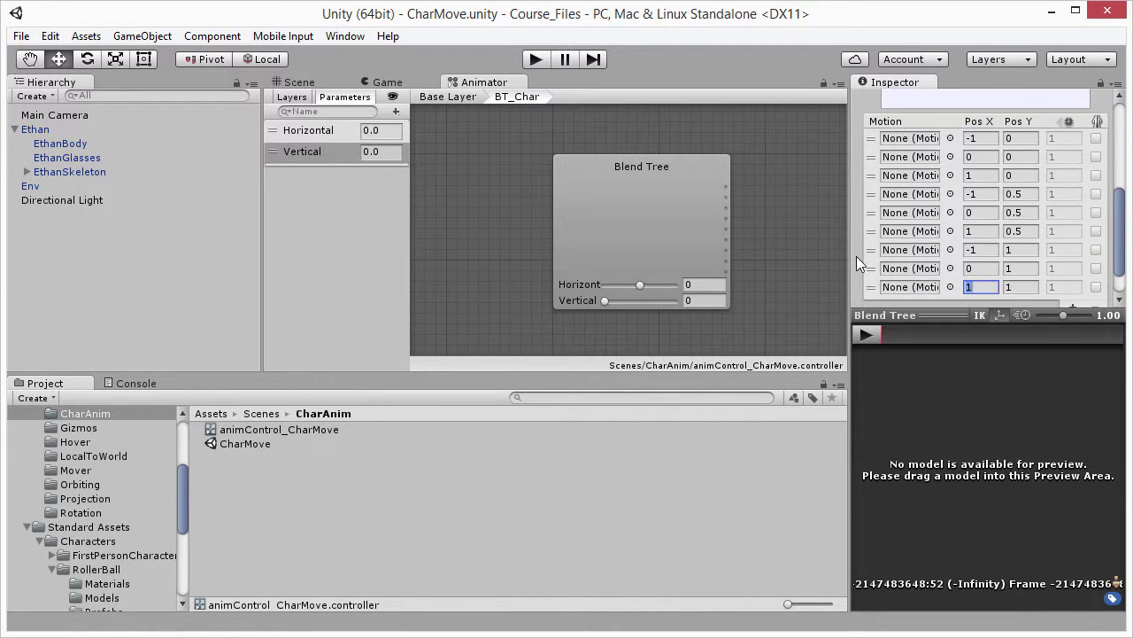
scroll(857, 256, "down", 1)
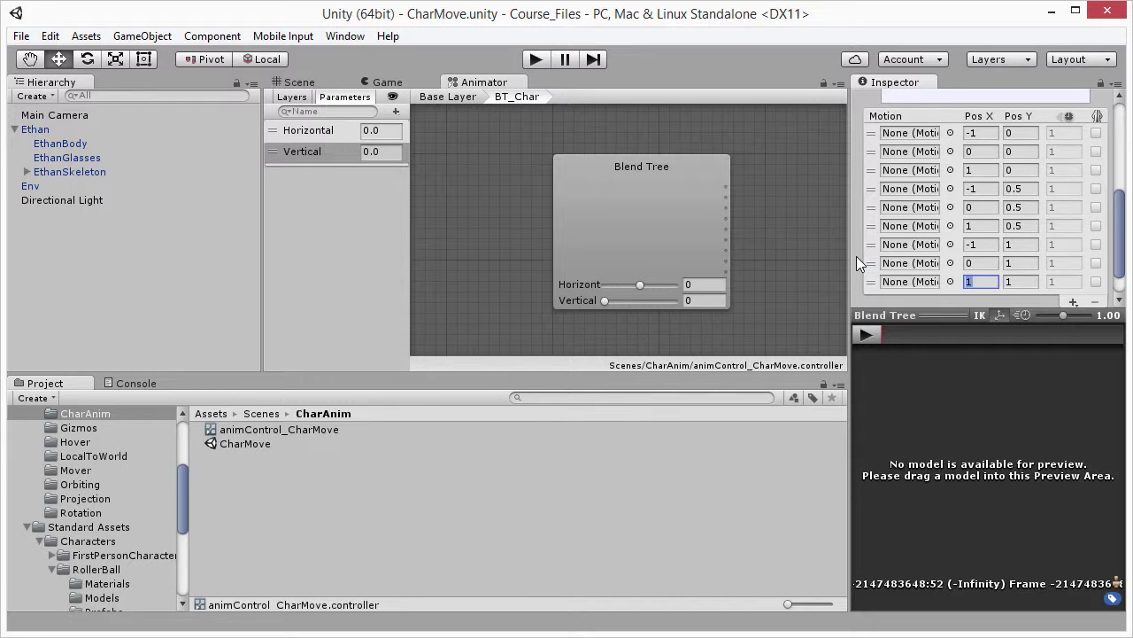
type("1")
left_click_drag(186, 514, 185, 519)
left_click_drag(186, 530, 187, 565)
scroll(154, 516, "up", 1)
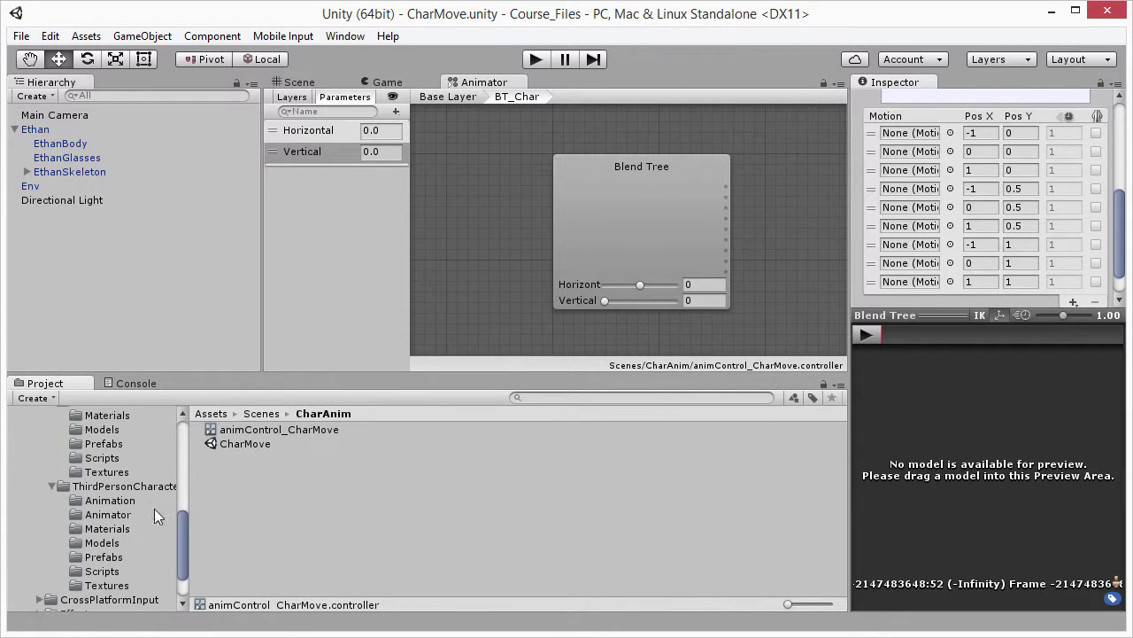
left_click(100, 501)
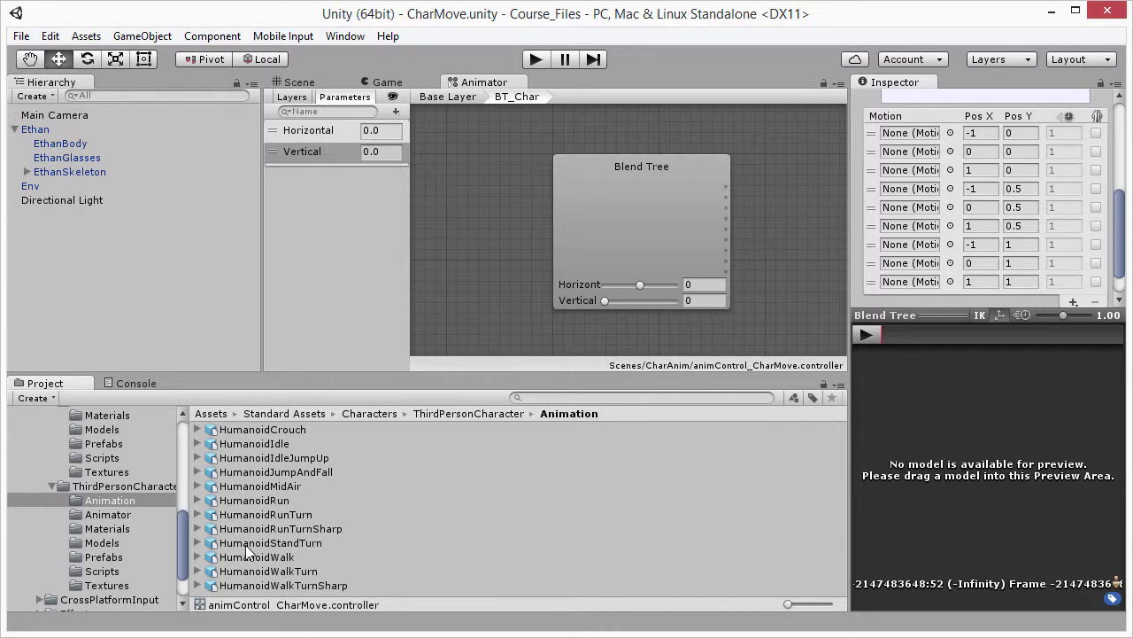
Step: Assign the StandHalfTurnLeft clip from HumanoidStandTurn to the first motion and StandHalfTurnRight to the third motion
left_click(198, 543)
left_click_drag(270, 571, 921, 135)
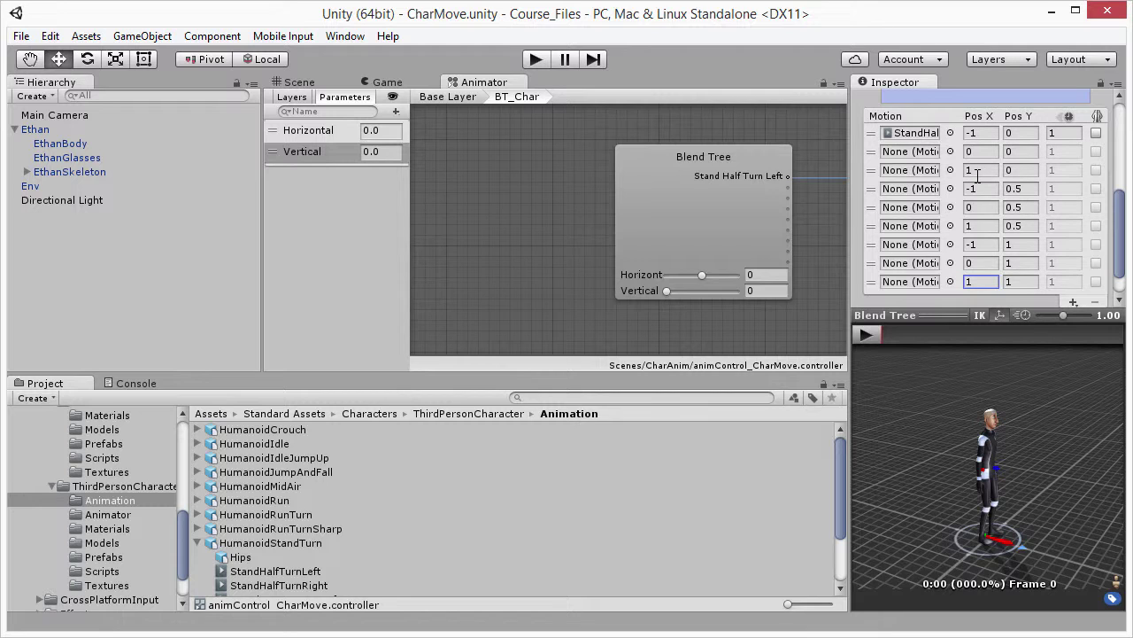
left_click_drag(320, 588, 918, 181)
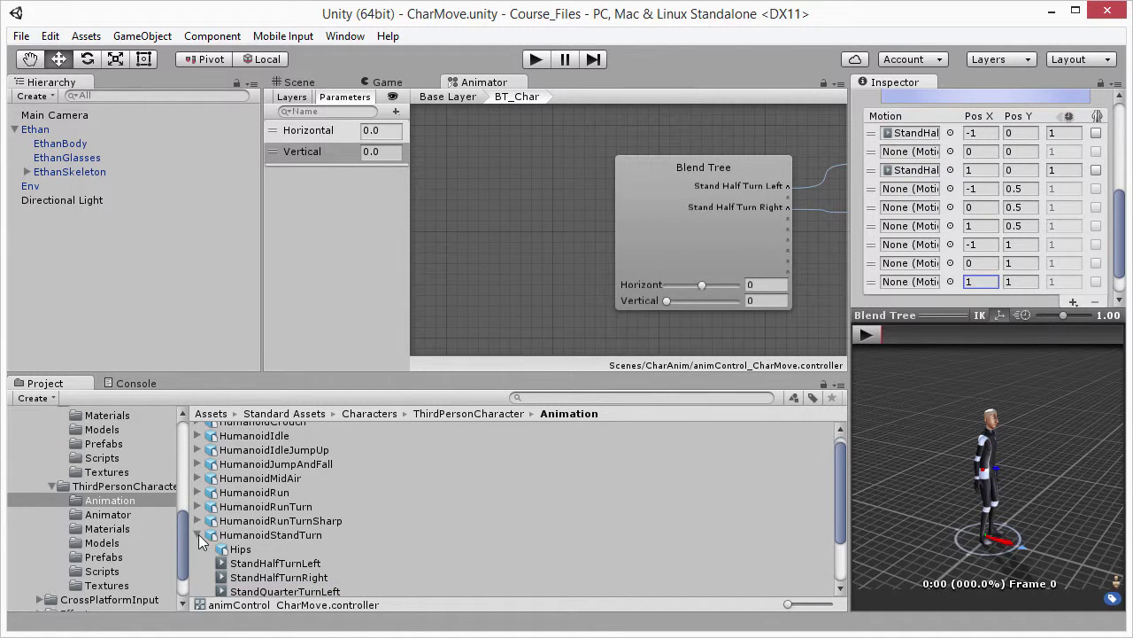
left_click(198, 535)
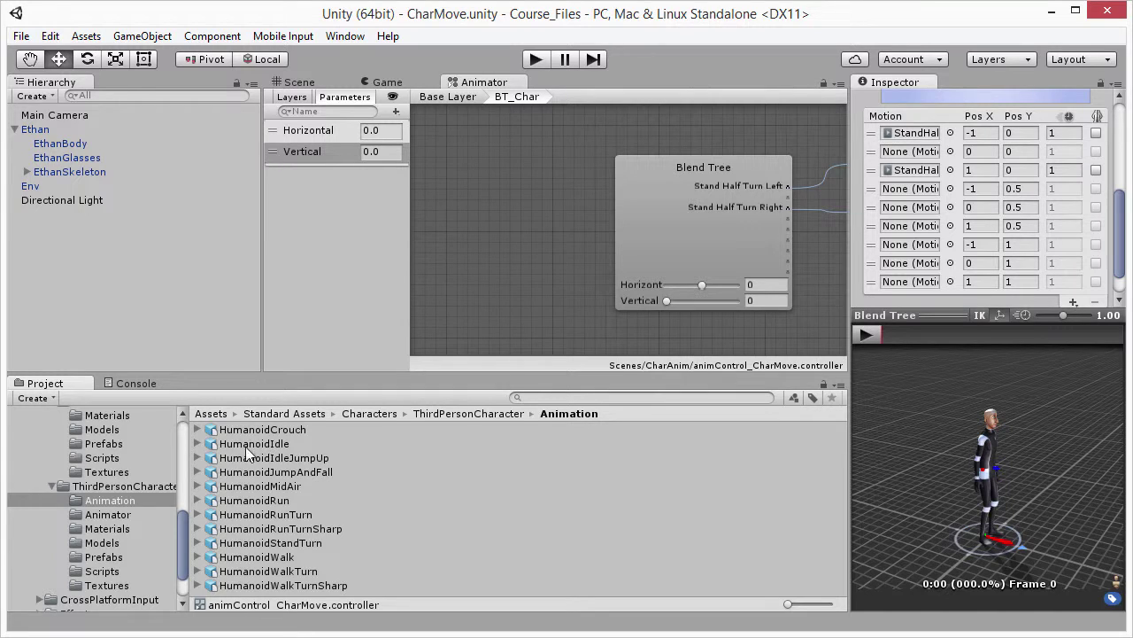
Step: Assign the HumanoidIdle clip to the second motion at Pos X 0, Pos Y 0
left_click(198, 444)
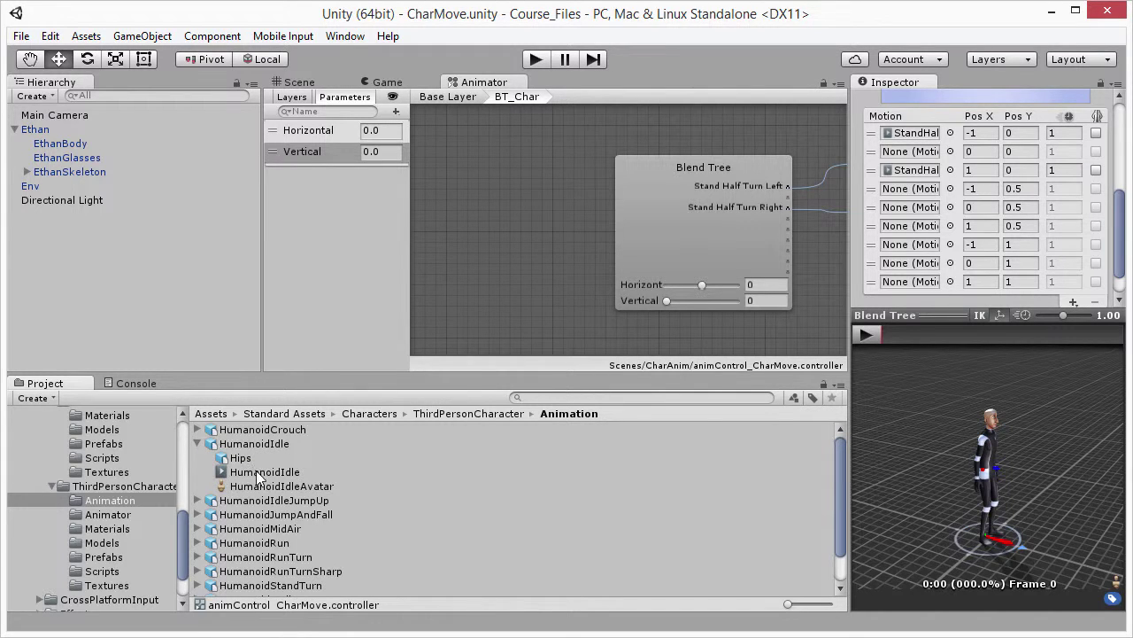
left_click_drag(259, 476, 921, 156)
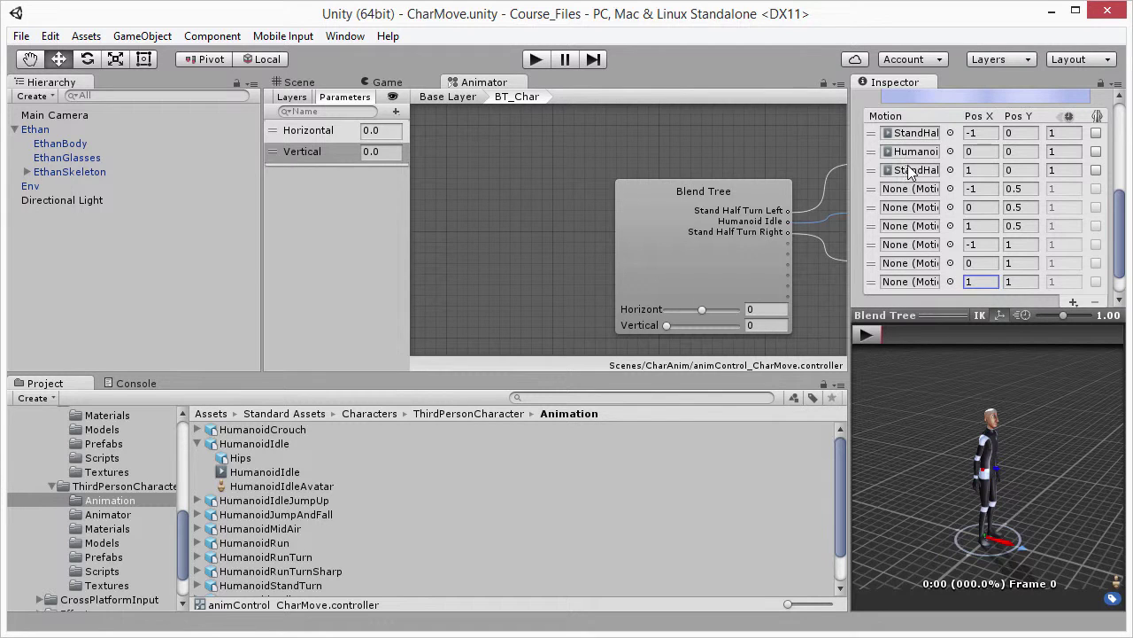
left_click(198, 443)
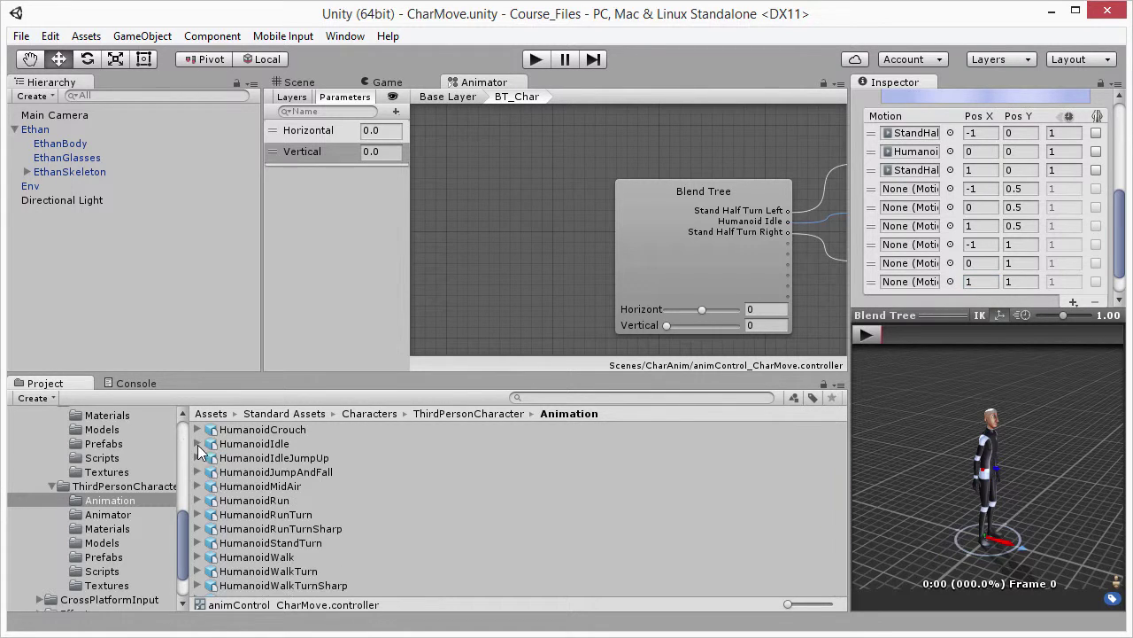
Step: Assign the HumanoidWalk clip to the fifth motion at Pos X 0, Pos Y 0.5
left_click(197, 557)
scroll(269, 557, "down", 2)
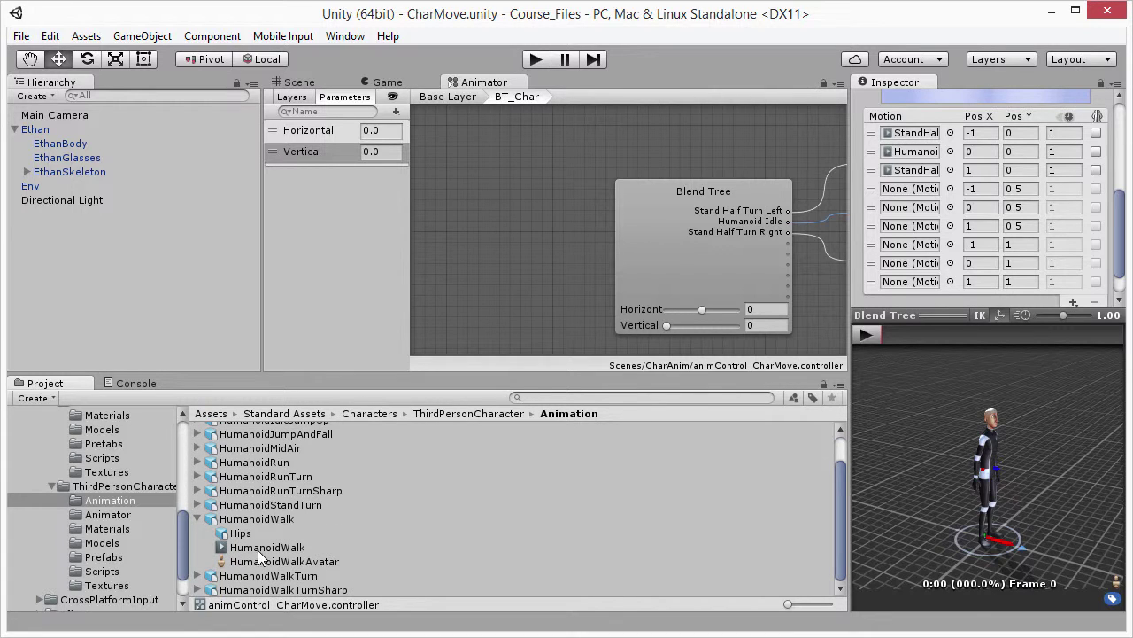
left_click_drag(263, 554, 921, 215)
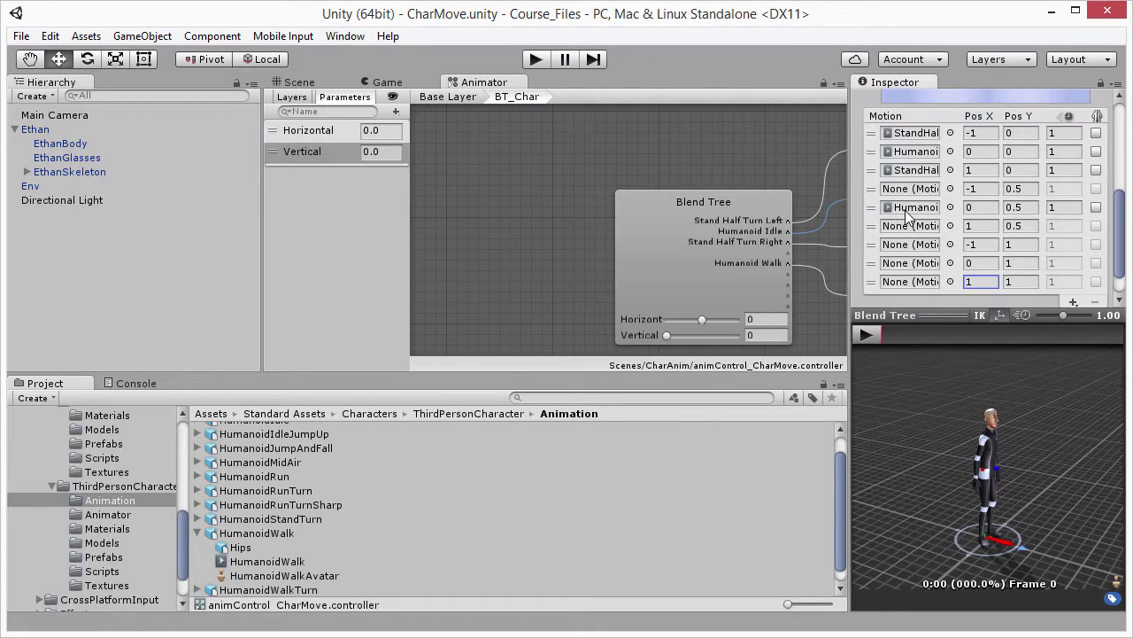
left_click(200, 533)
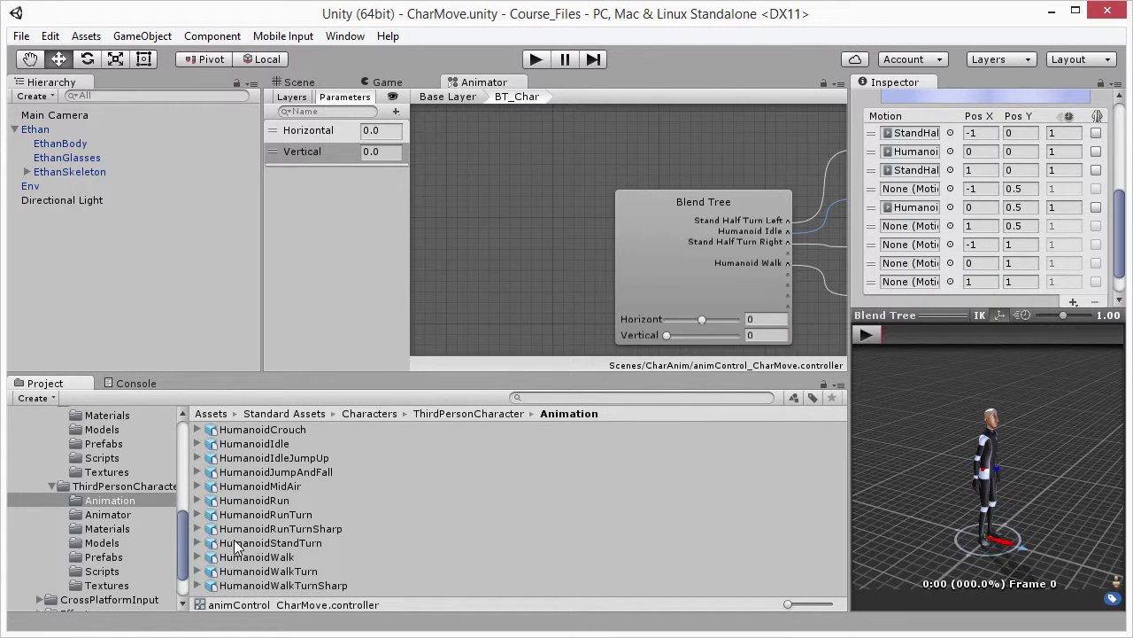
Step: Assign the HumanoidWalkLeft clip from HumanoidWalkTurn to the fourth motion and HumanoidWalkRight to the sixth motion
left_click(197, 571)
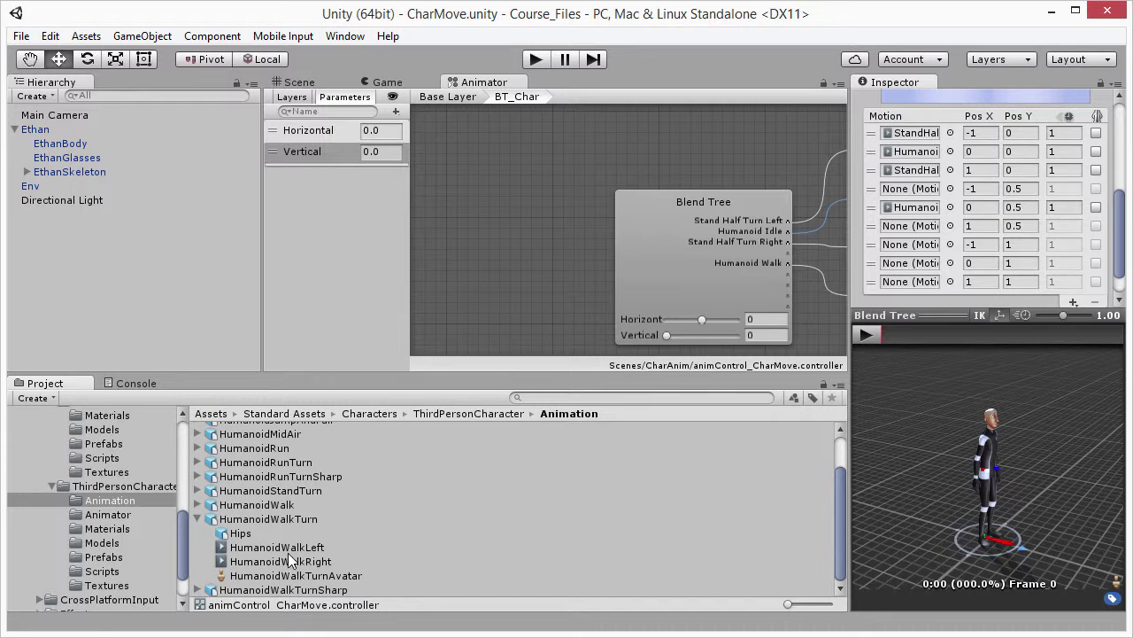
left_click_drag(311, 554, 914, 189)
left_click_drag(354, 561, 894, 226)
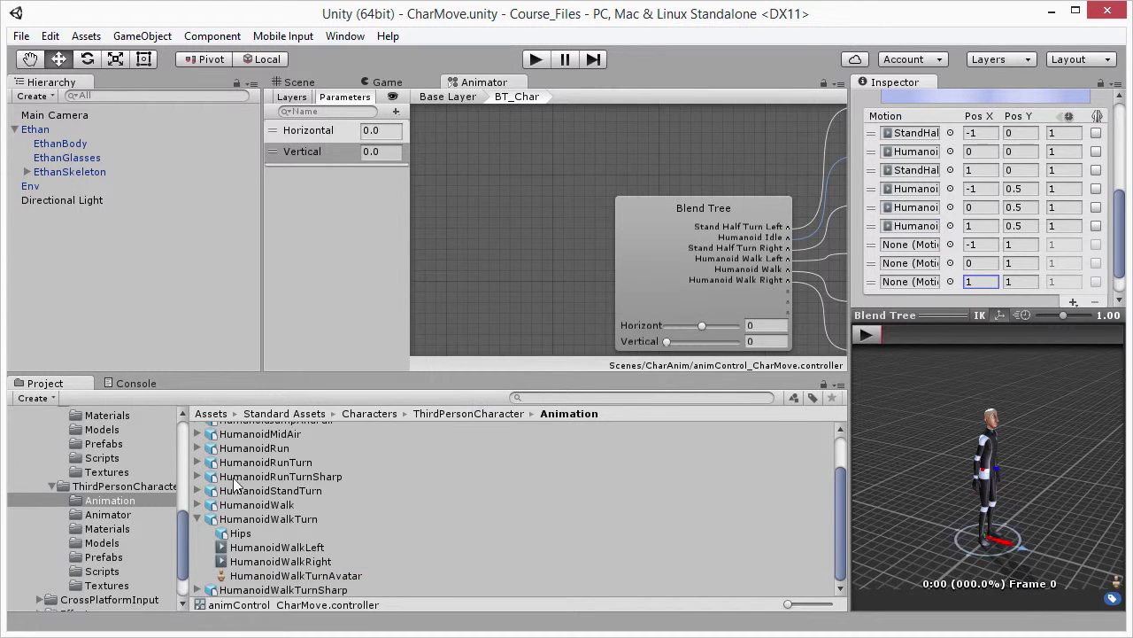
left_click(198, 519)
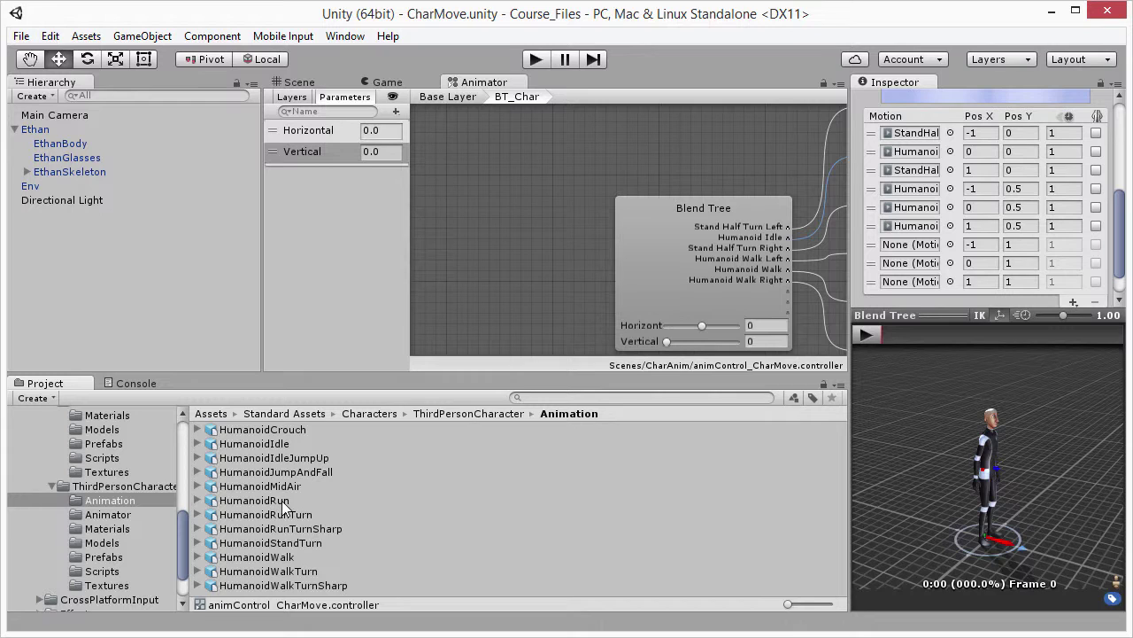
Step: Assign the HumanoidRun clip to the eighth motion at Pos X 0, Pos Y 1
left_click(198, 500)
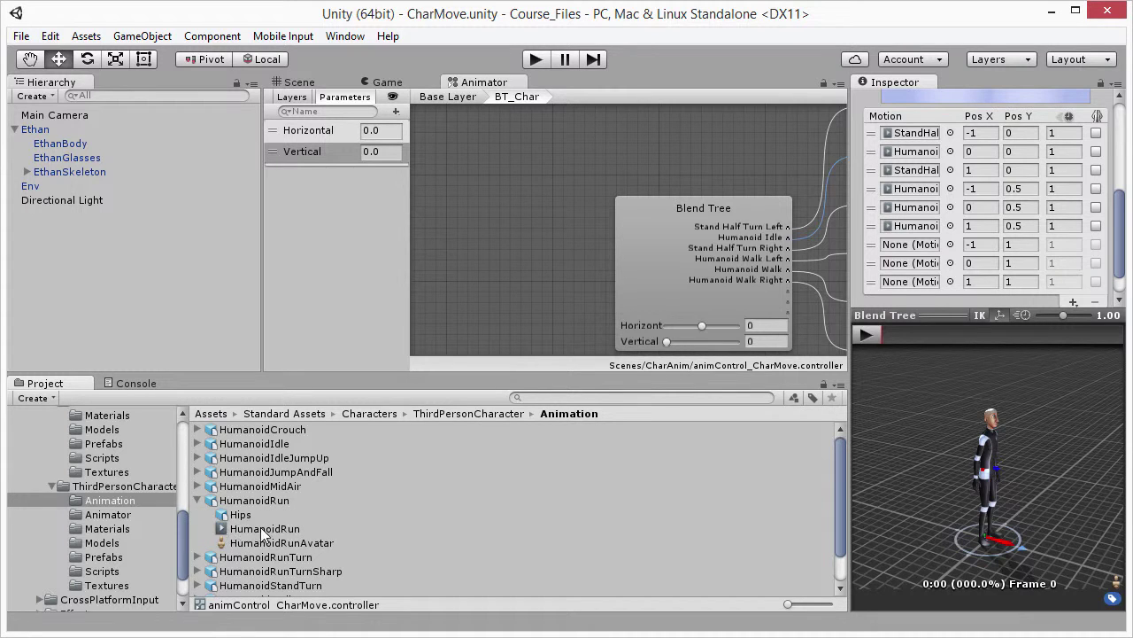
left_click_drag(263, 530, 900, 270)
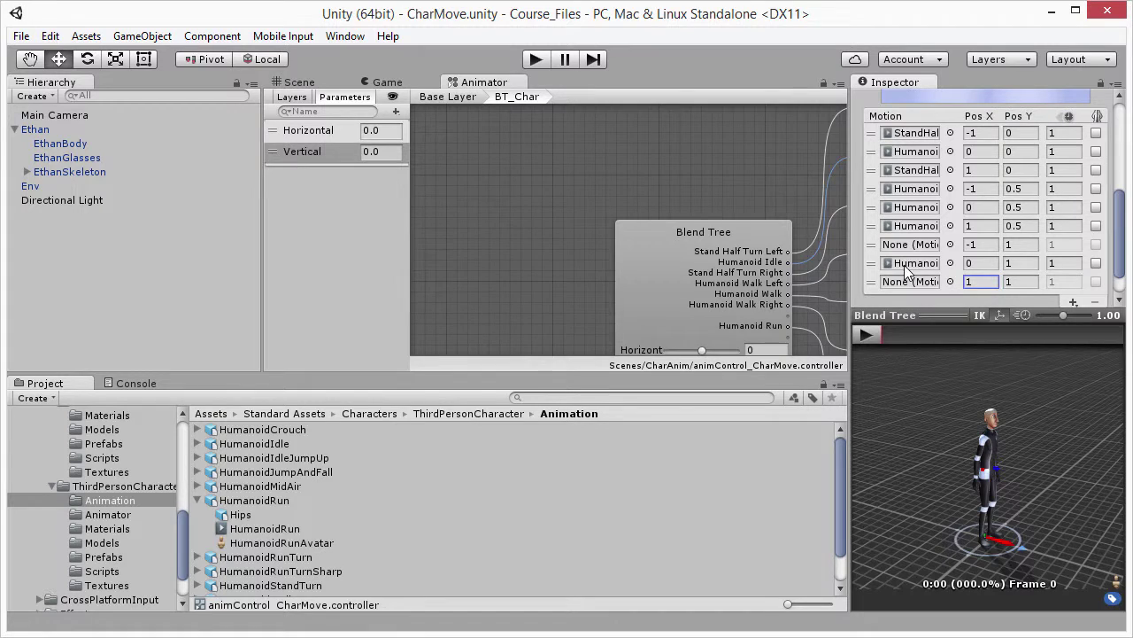
left_click(198, 500)
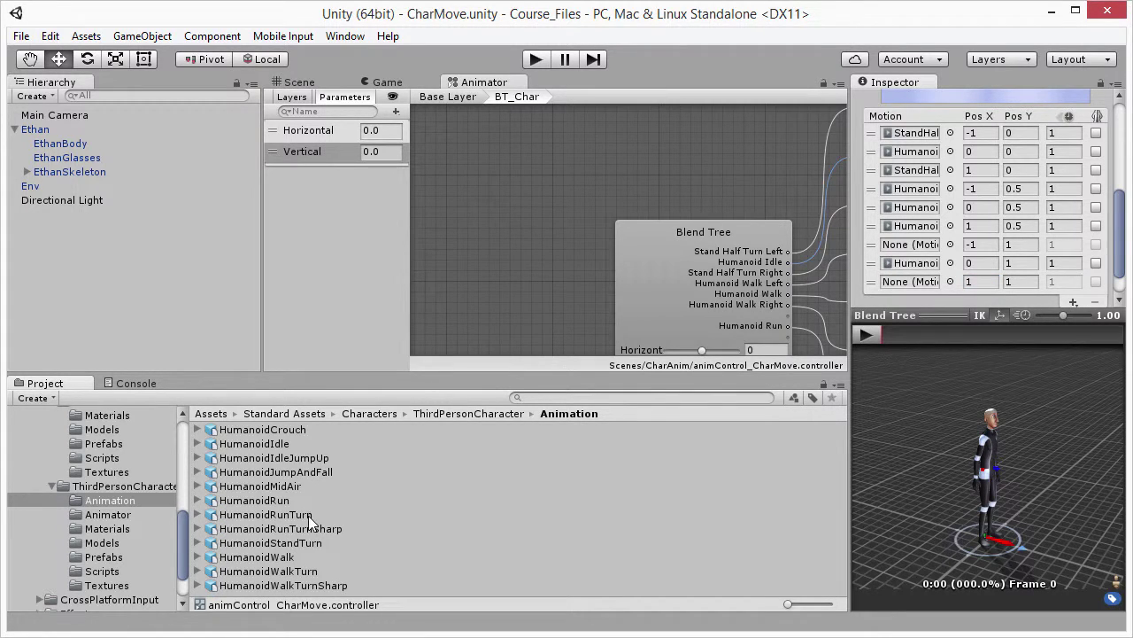
Step: Assign the HumanoidRunLeft clip from HumanoidRunTurn to the seventh motion and HumanoidRunRight to the ninth motion
left_click(199, 514)
left_click_drag(252, 549, 903, 247)
left_click_drag(282, 559, 912, 248)
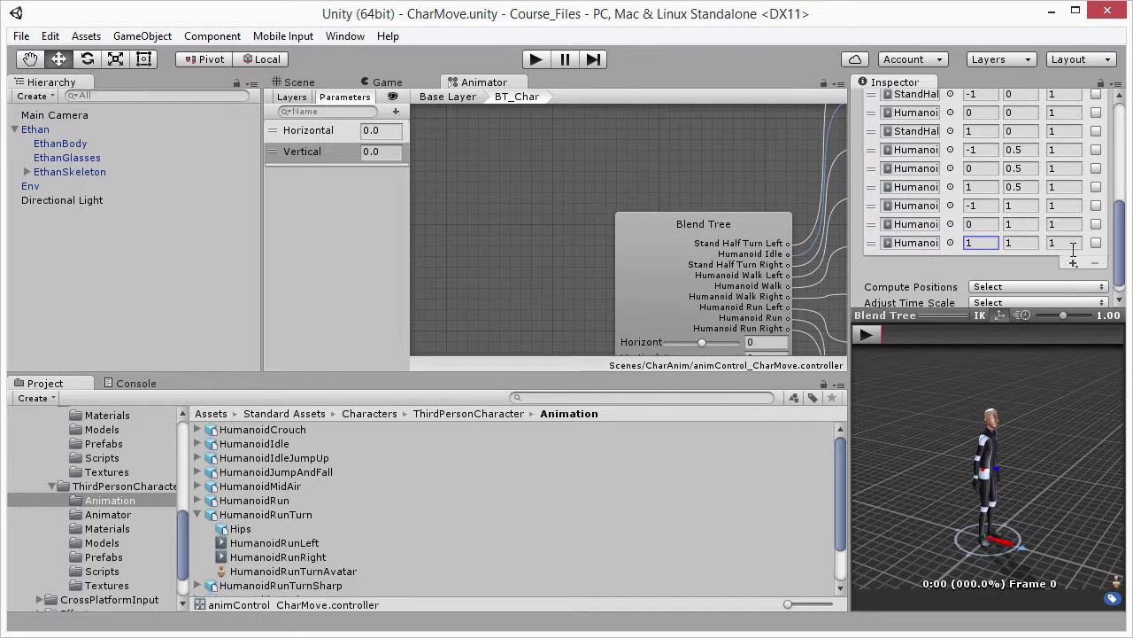
mouse_move(1119, 267)
left_mouse_down()
mouse_move(1116, 246)
mouse_move(1121, 262)
left_mouse_up()
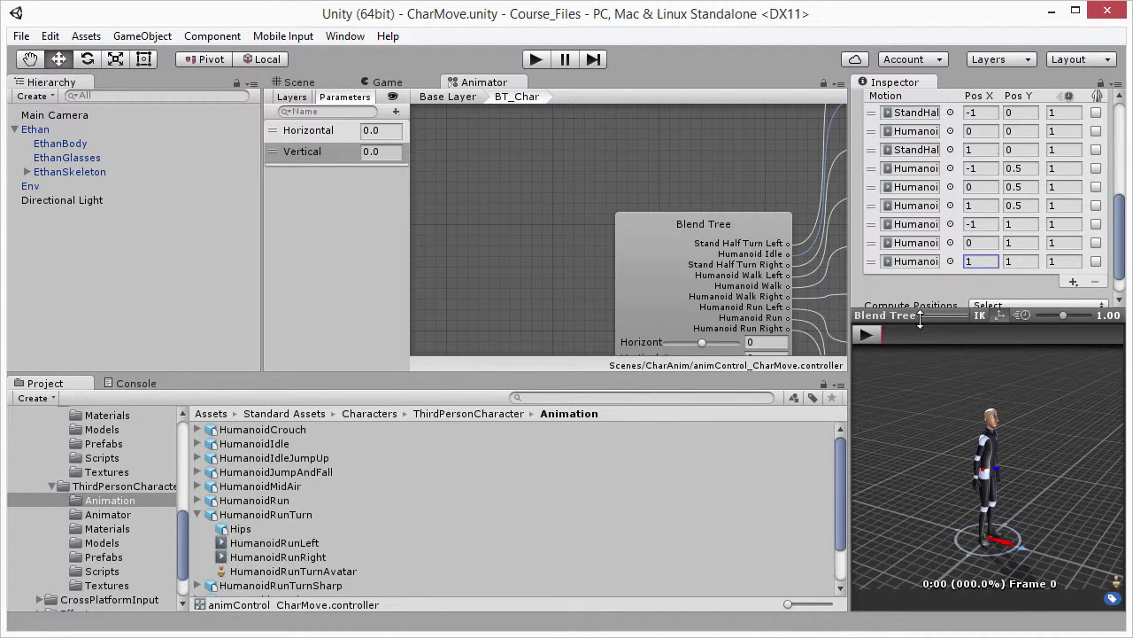
Step: Start playing the blend tree's animation preview on the character
left_click(865, 336)
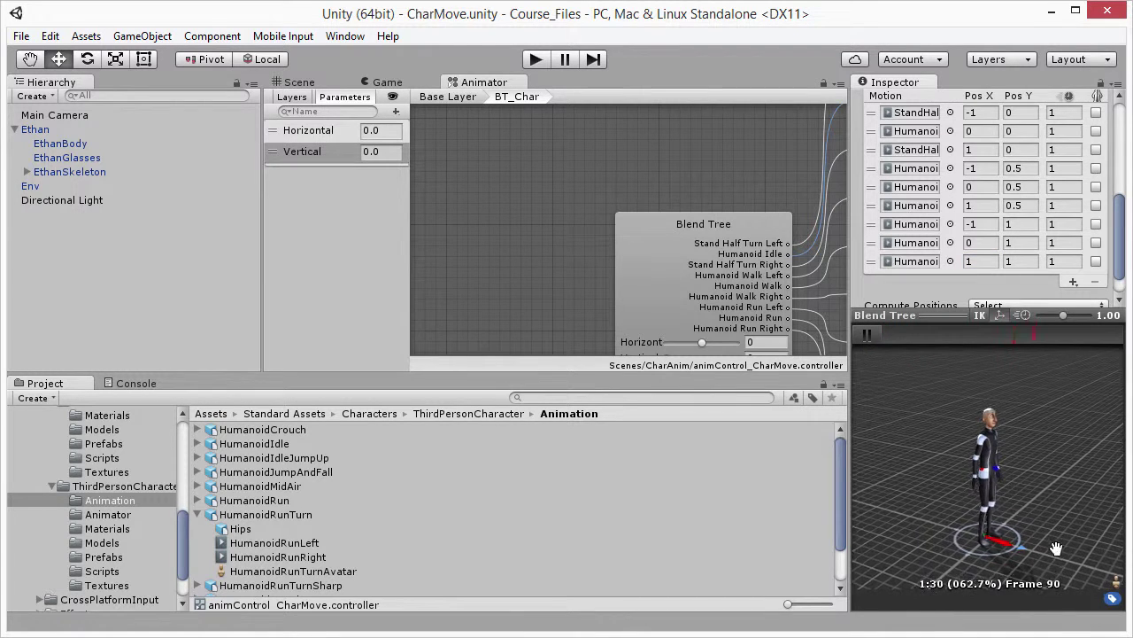
middle_click_drag(1056, 549, 995, 464)
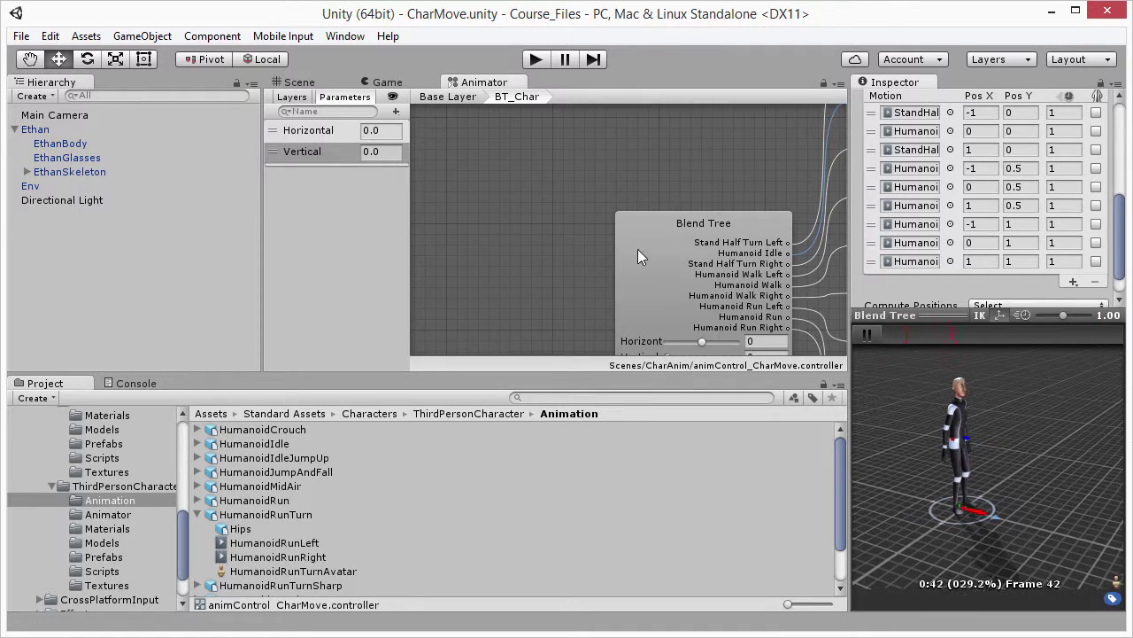
left_click_drag(638, 249, 559, 204)
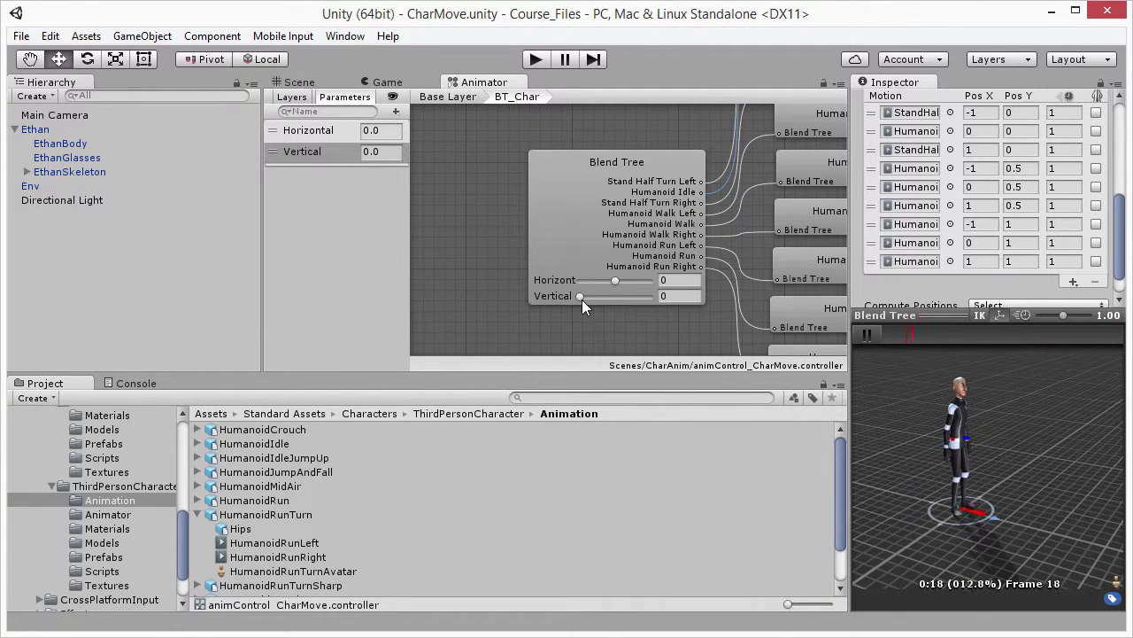
Step: Test the playing blend by raising Vertical to 1, lowering Horizontal to -1 and returning Vertical to 0
left_click_drag(582, 300, 657, 300)
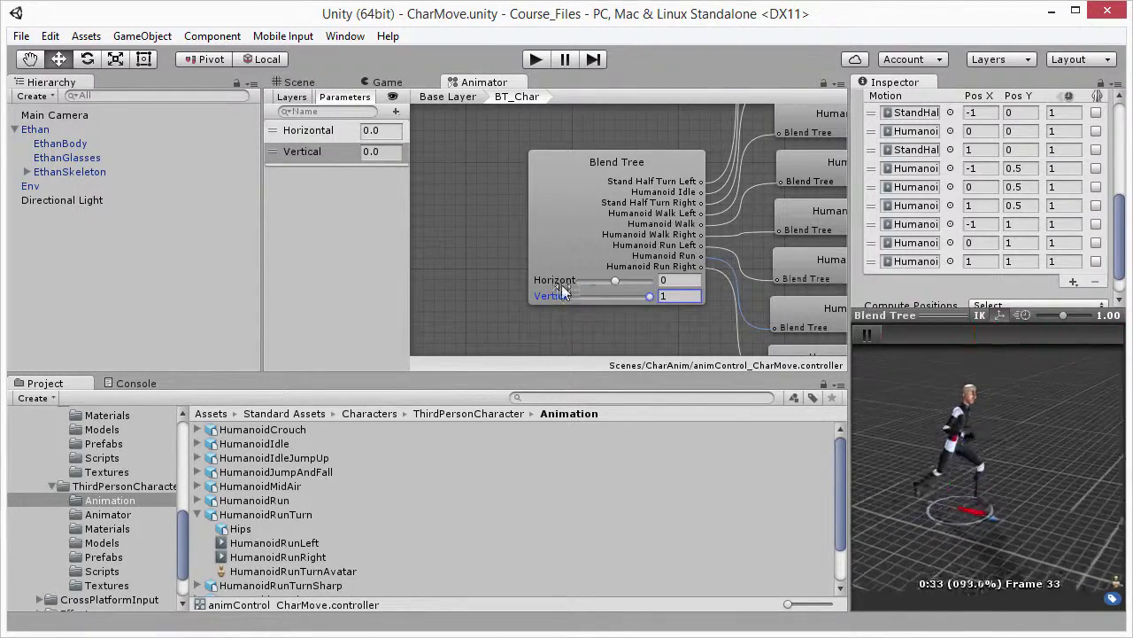
left_click_drag(615, 281, 568, 281)
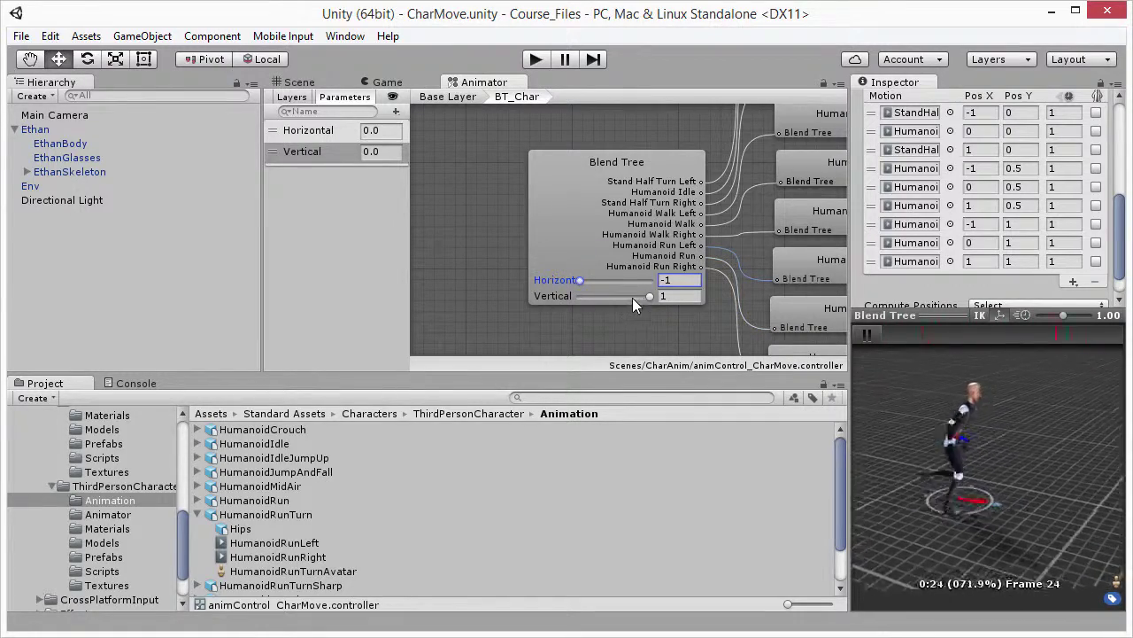
left_click_drag(640, 296, 573, 301)
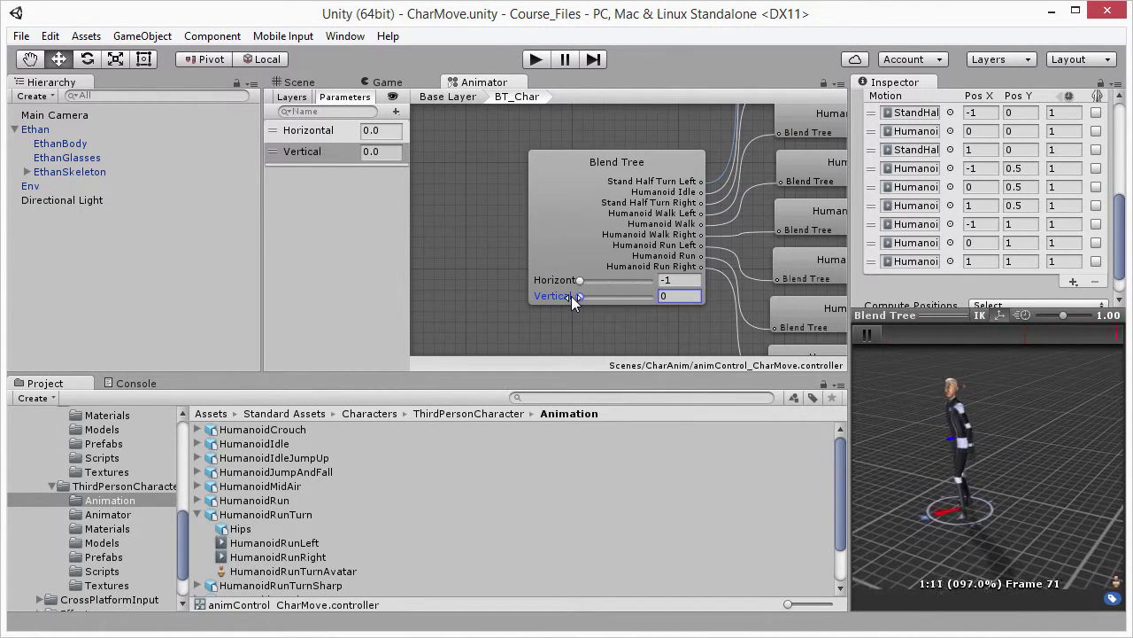